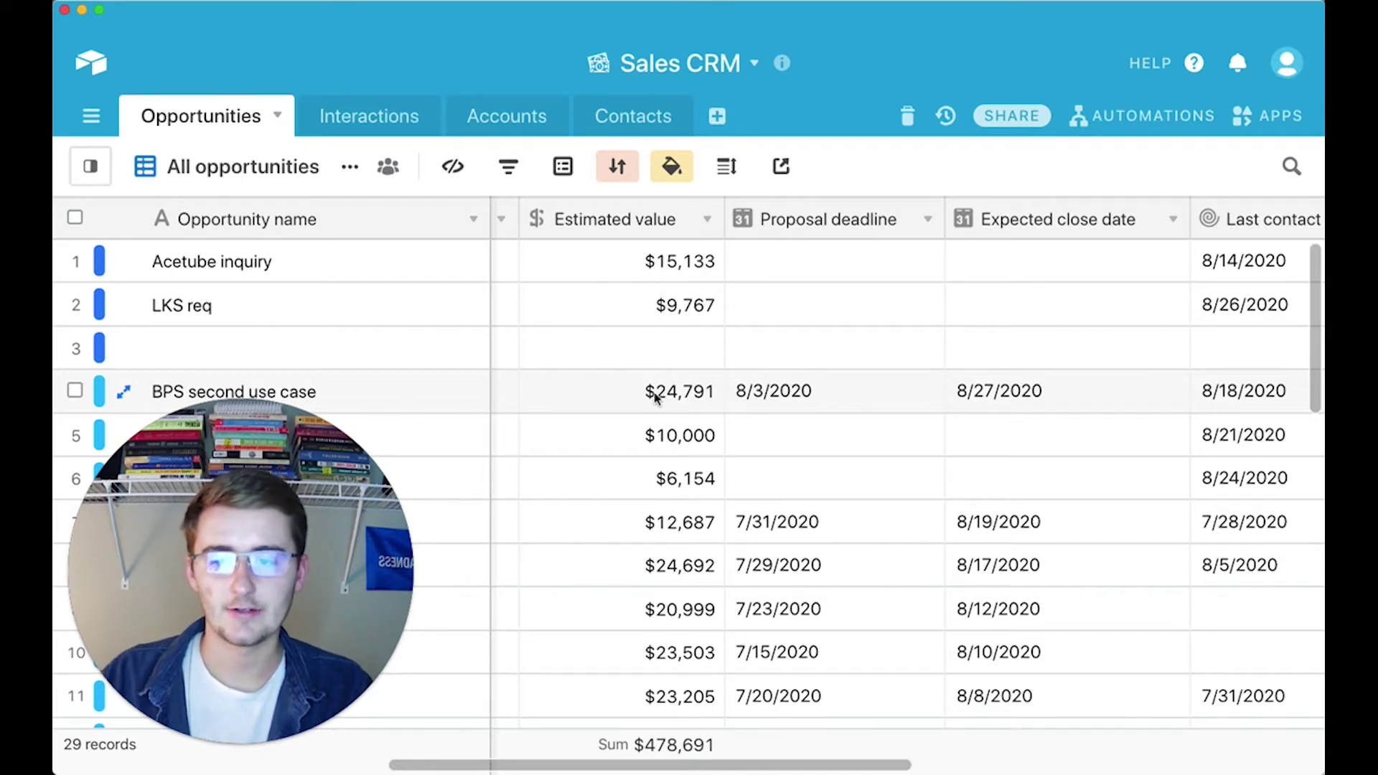
# Insert a new Formula field to the right of Estimated value
pyautogui.rightClick(656, 228)
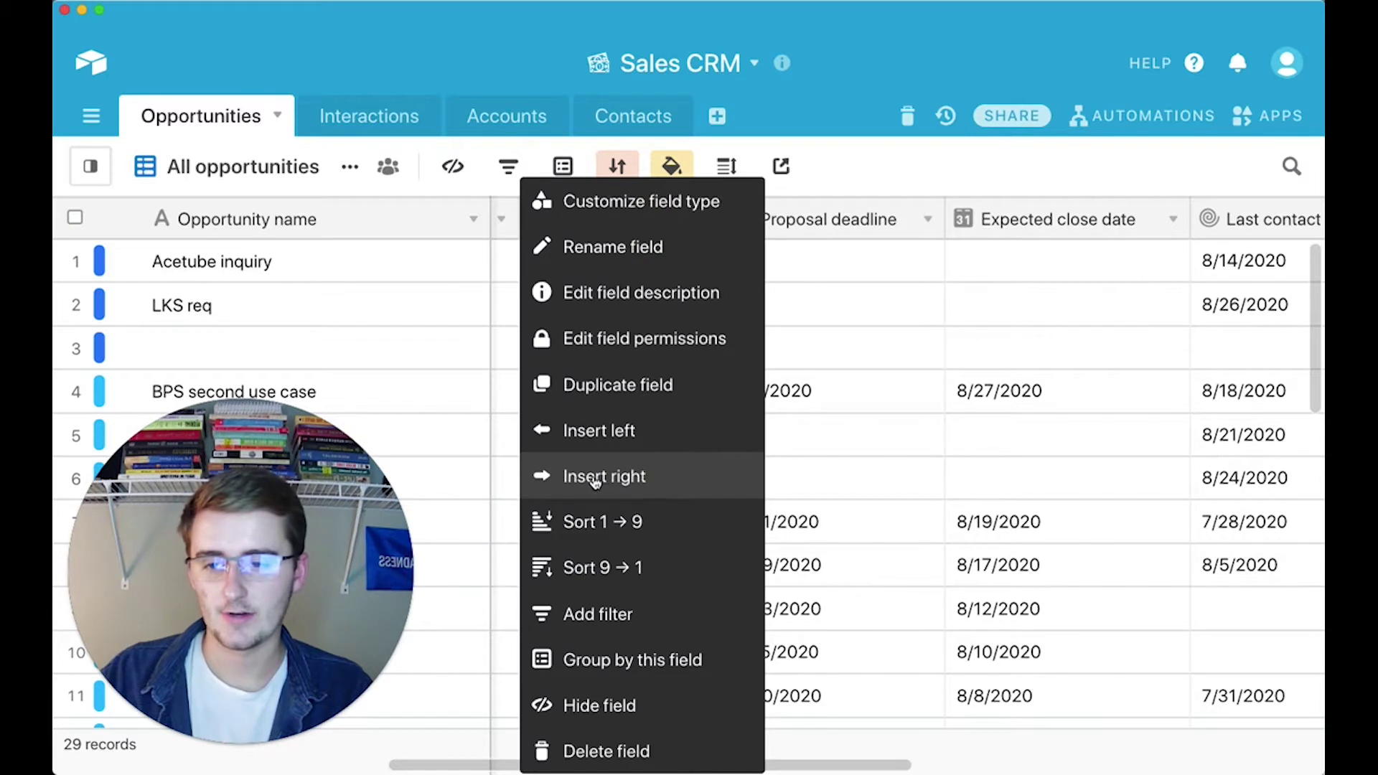
pyautogui.click(618, 477)
pyautogui.scroll(-10, 923, 406)
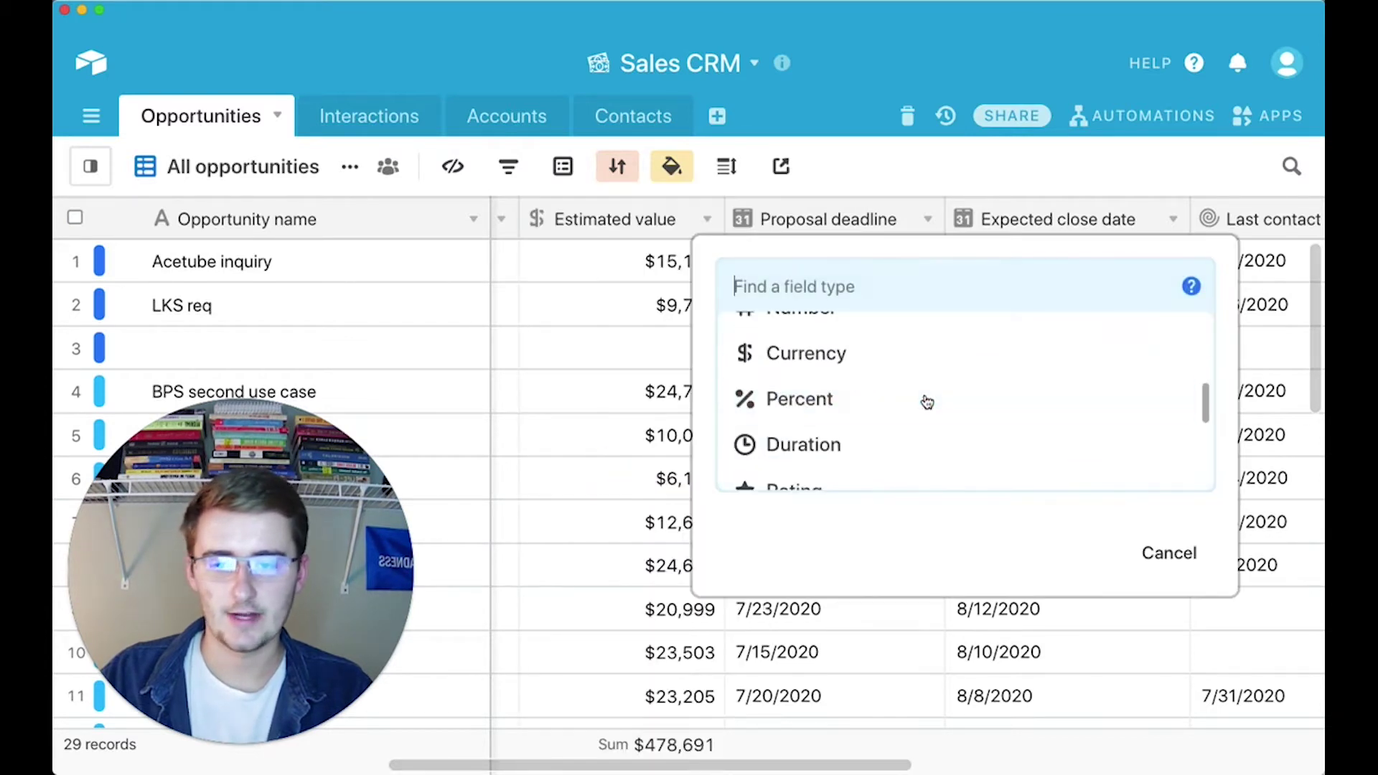
pyautogui.scroll(-5, 926, 402)
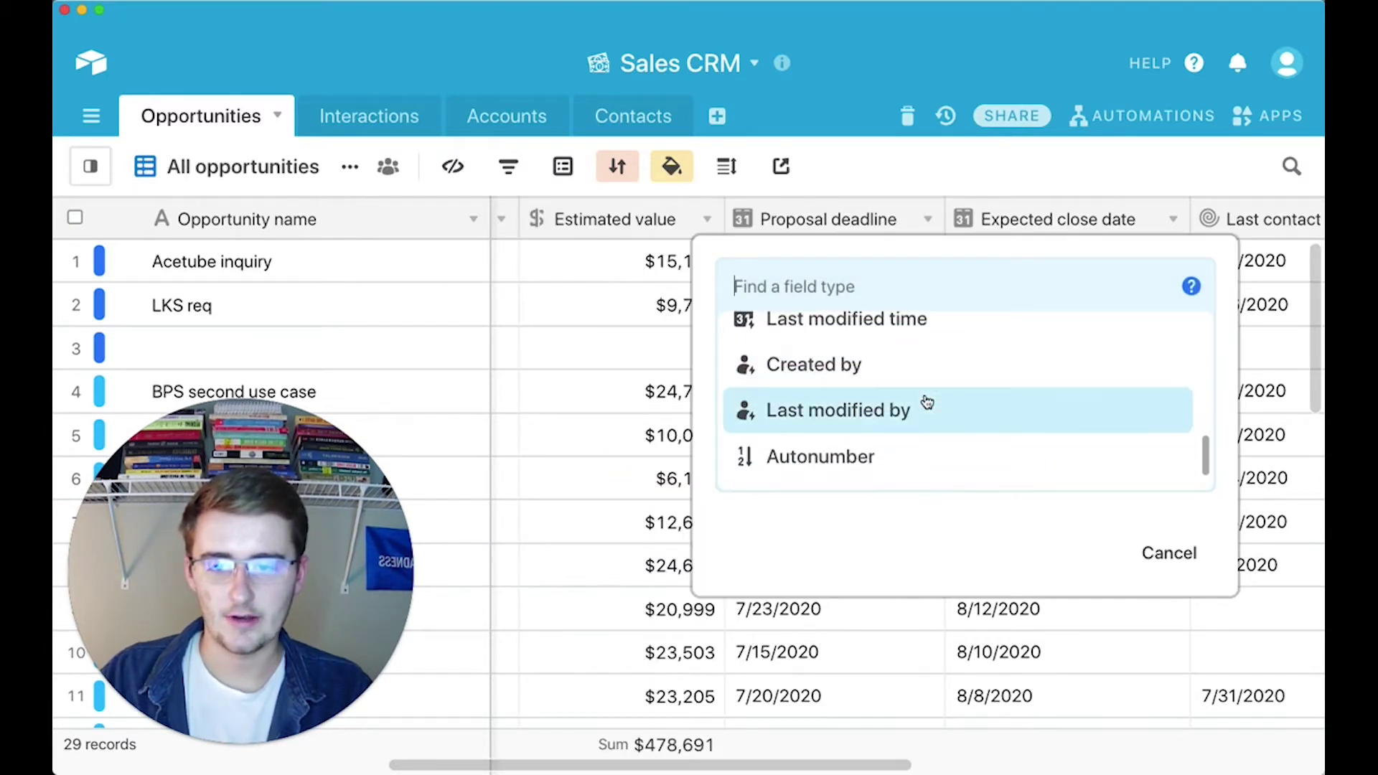
pyautogui.scroll(8, 927, 402)
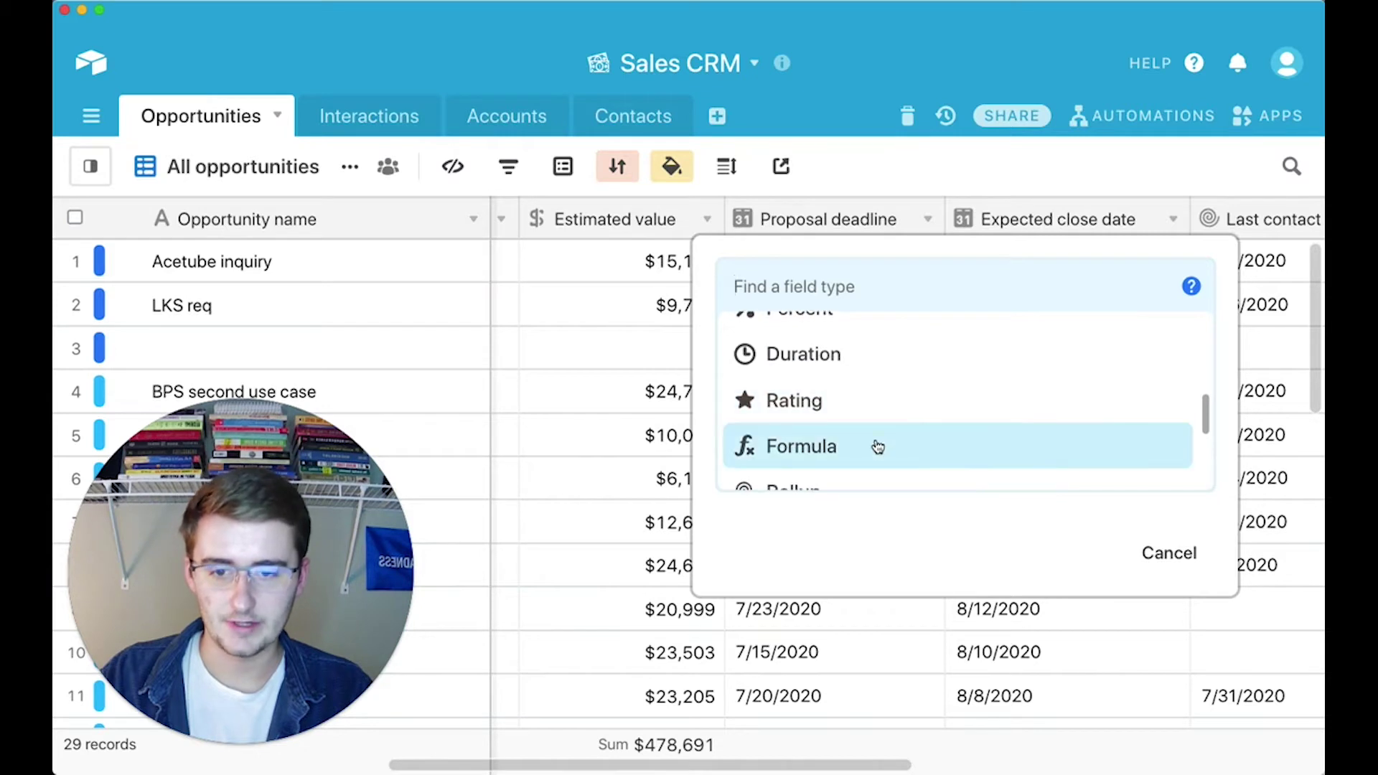
pyautogui.click(875, 447)
# Start the formula with =if and insert the IF() function
pyautogui.click(847, 410)
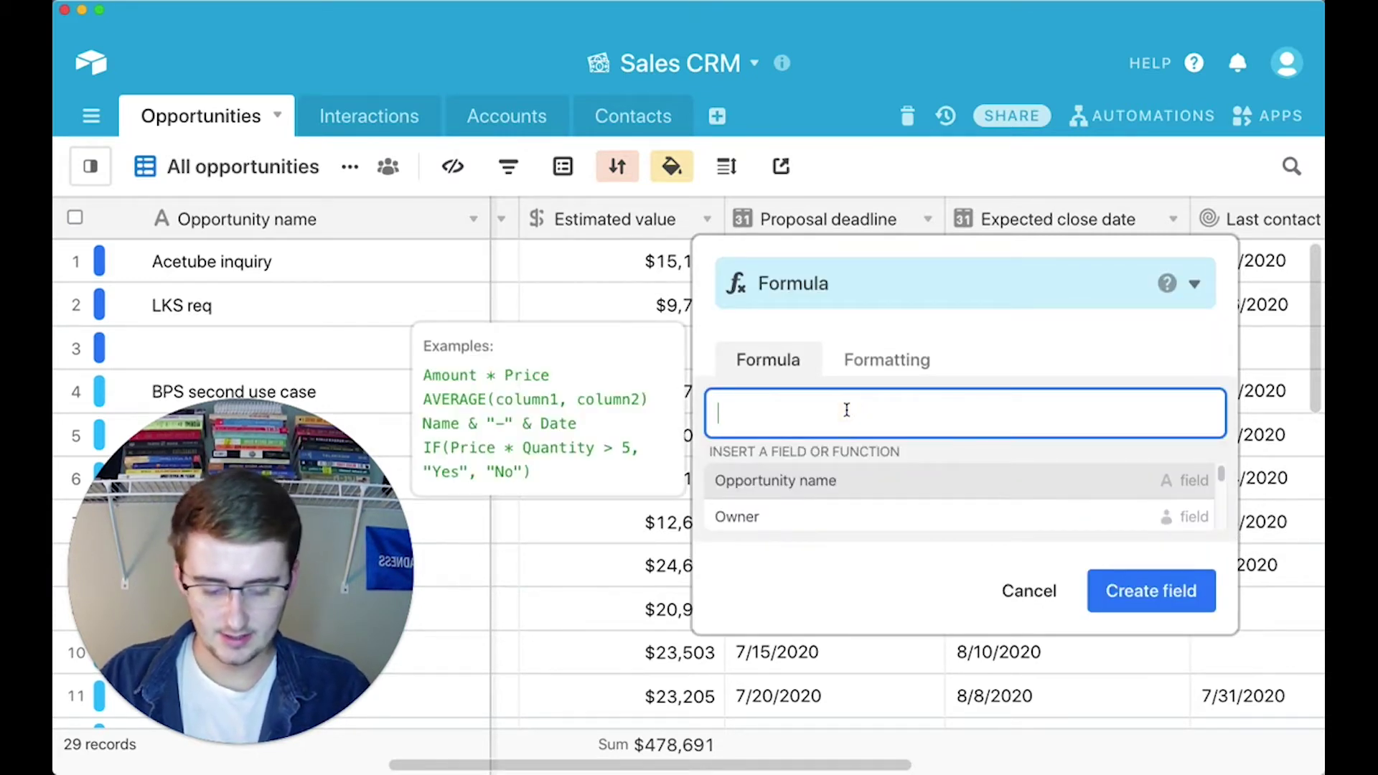
pyautogui.write('=if')
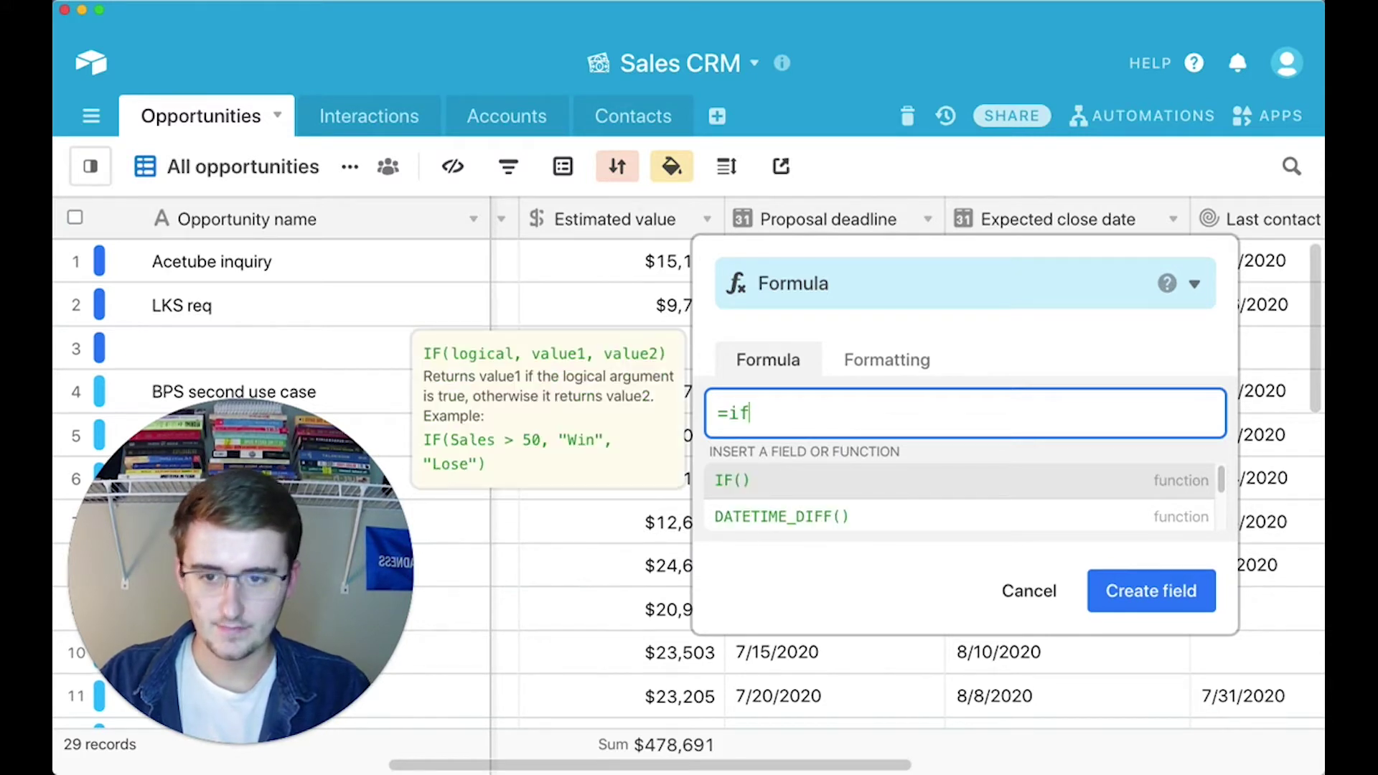
pyautogui.click(741, 493)
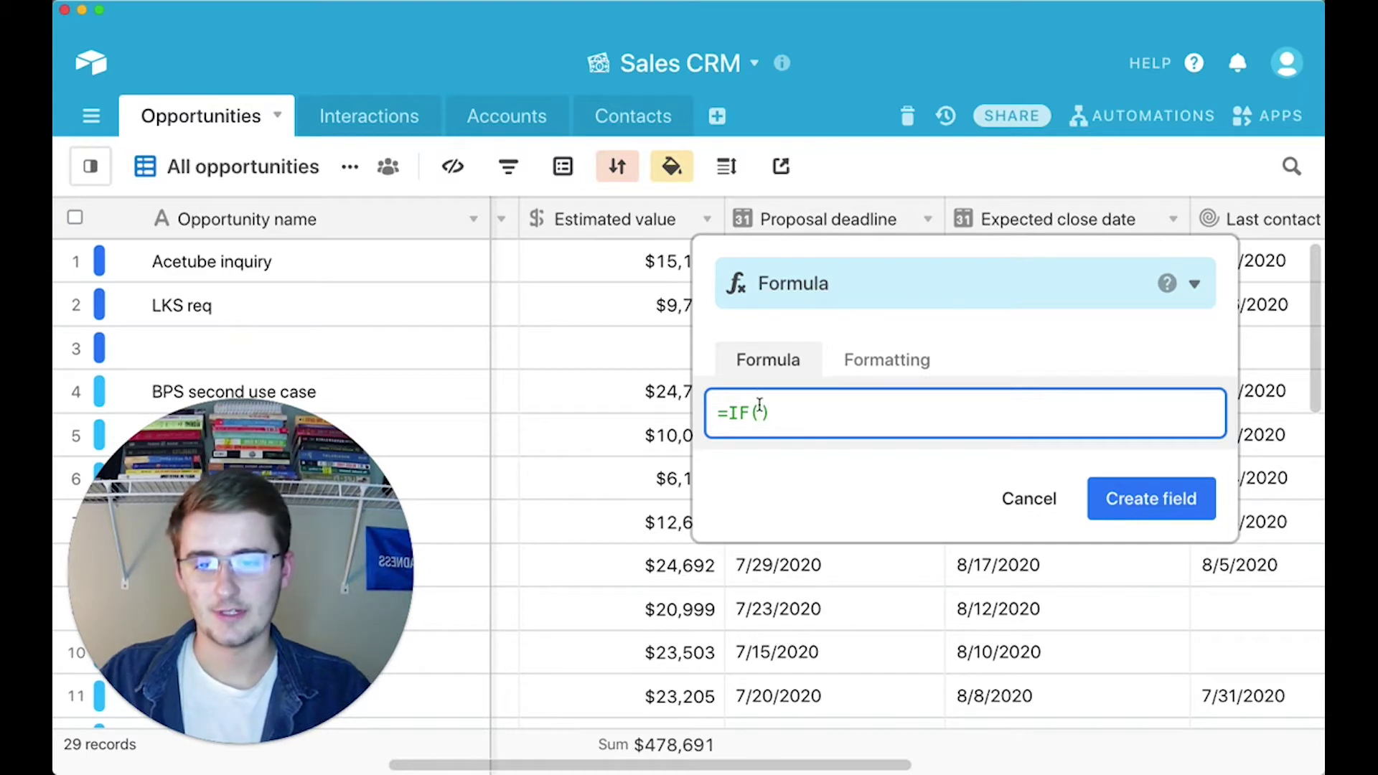
pyautogui.click(739, 413)
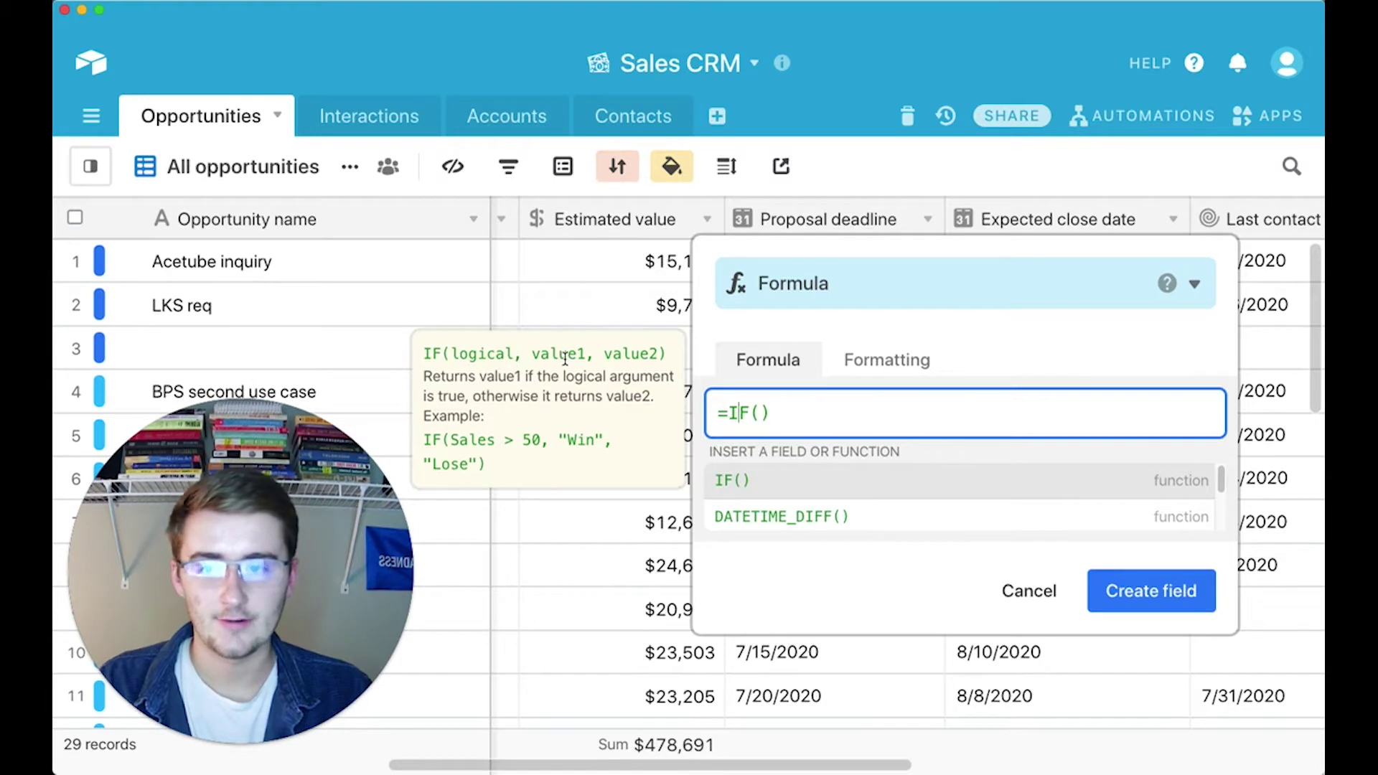
# Complete the formula as IF({Estimated value}>10000,"High",{Opportunity name})
pyautogui.click(766, 411)
pyautogui.write('Est')
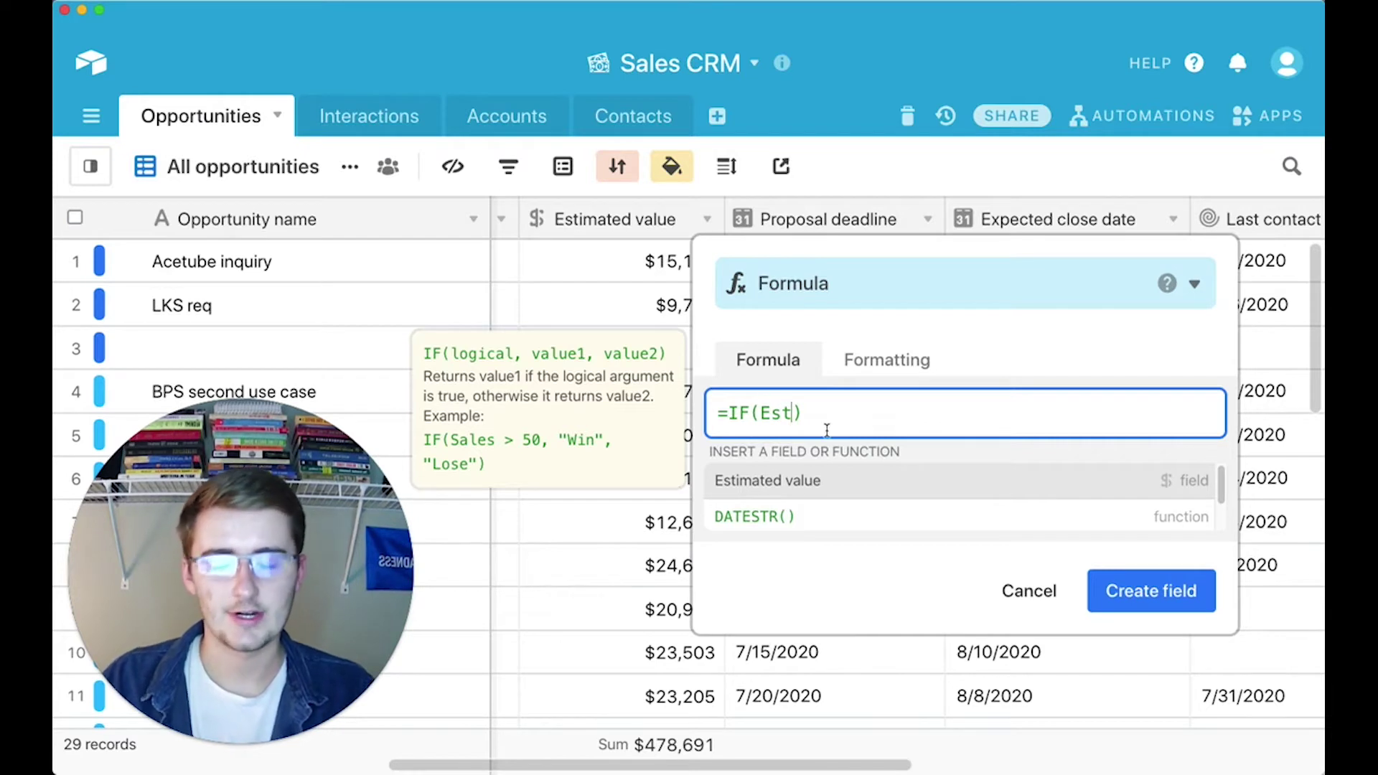
pyautogui.click(822, 485)
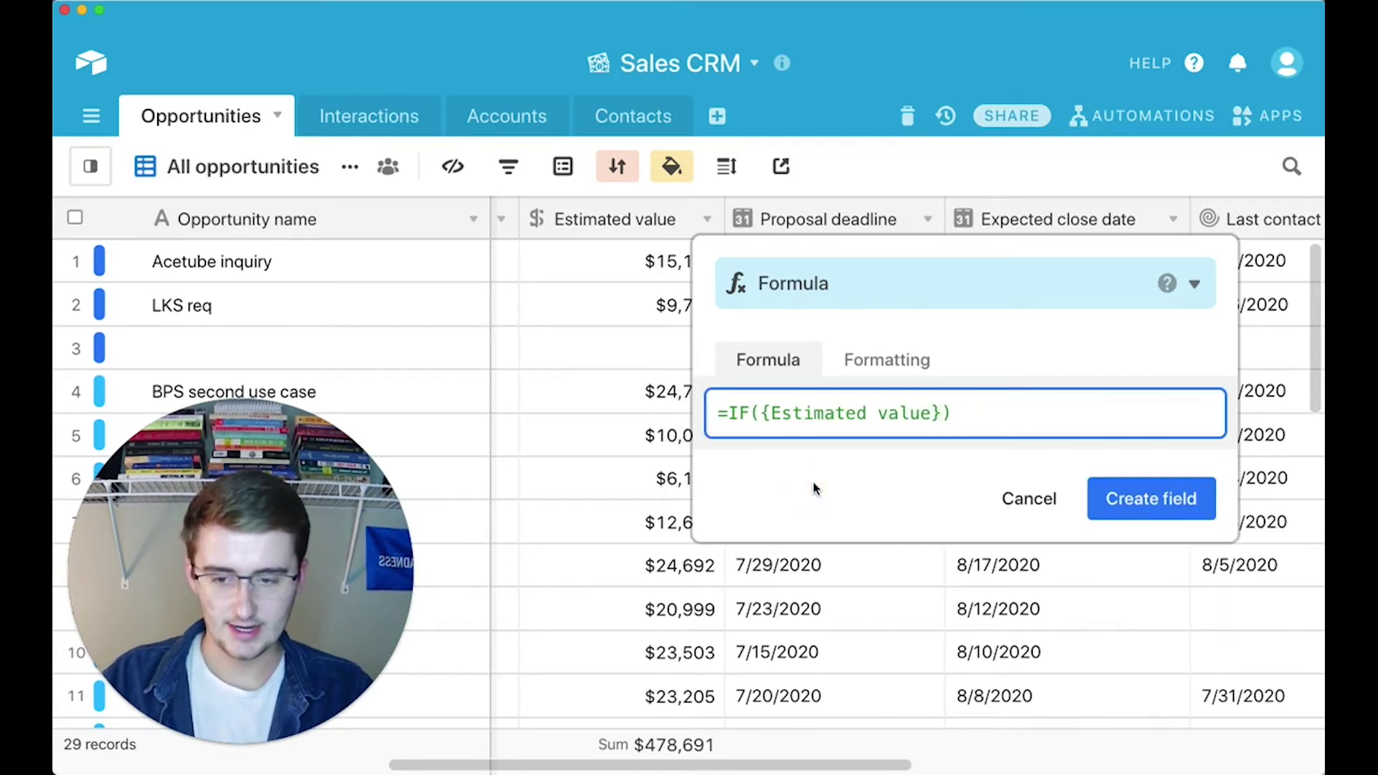
pyautogui.write('>')
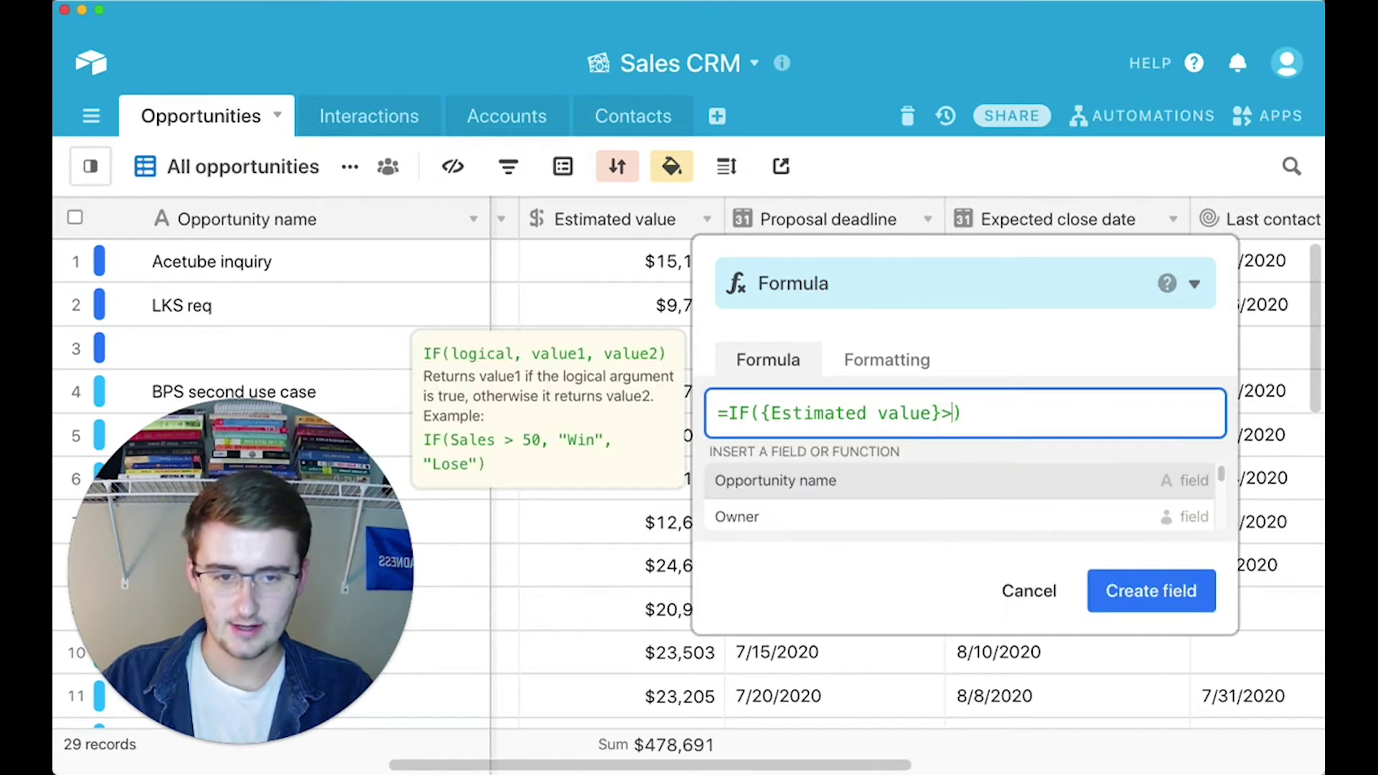
pyautogui.write('1')
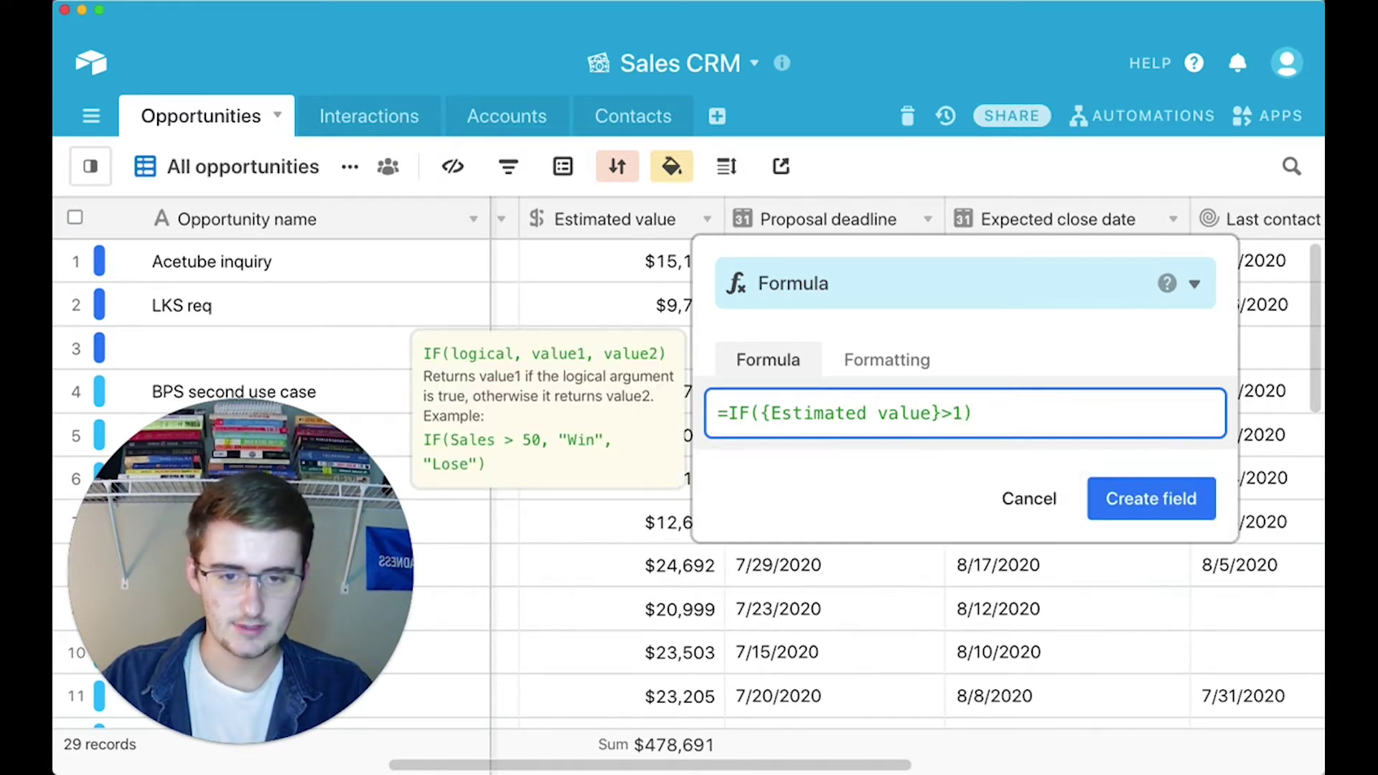
pyautogui.write('0000')
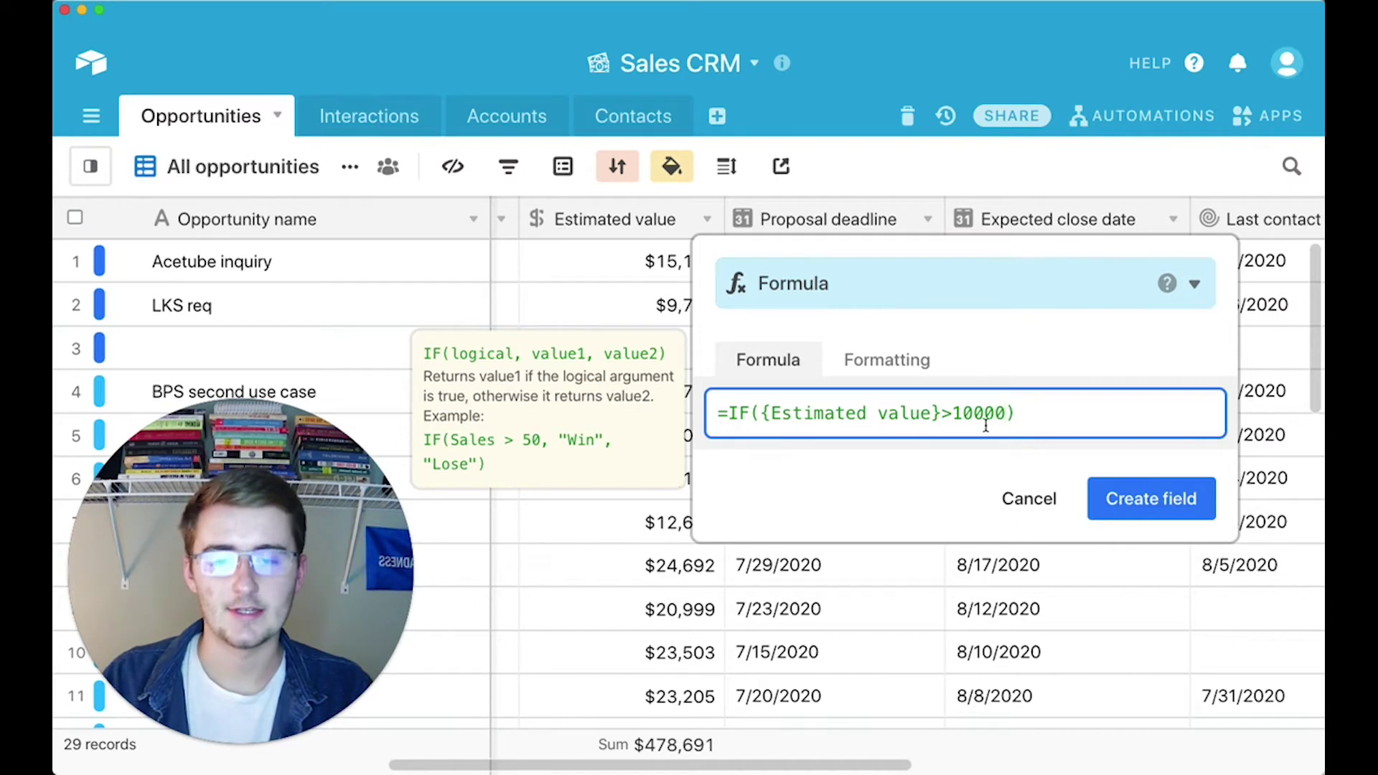
pyautogui.click(1007, 416)
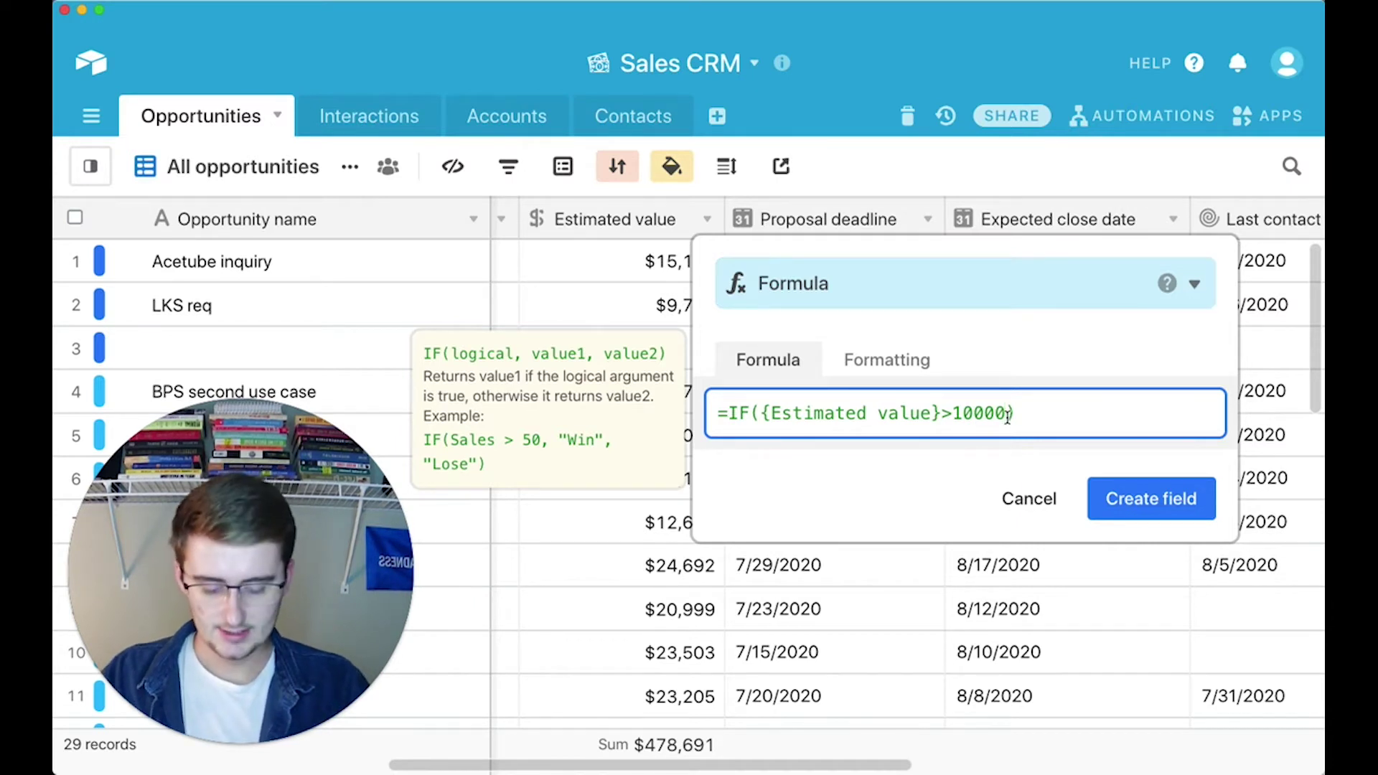
pyautogui.write(',')
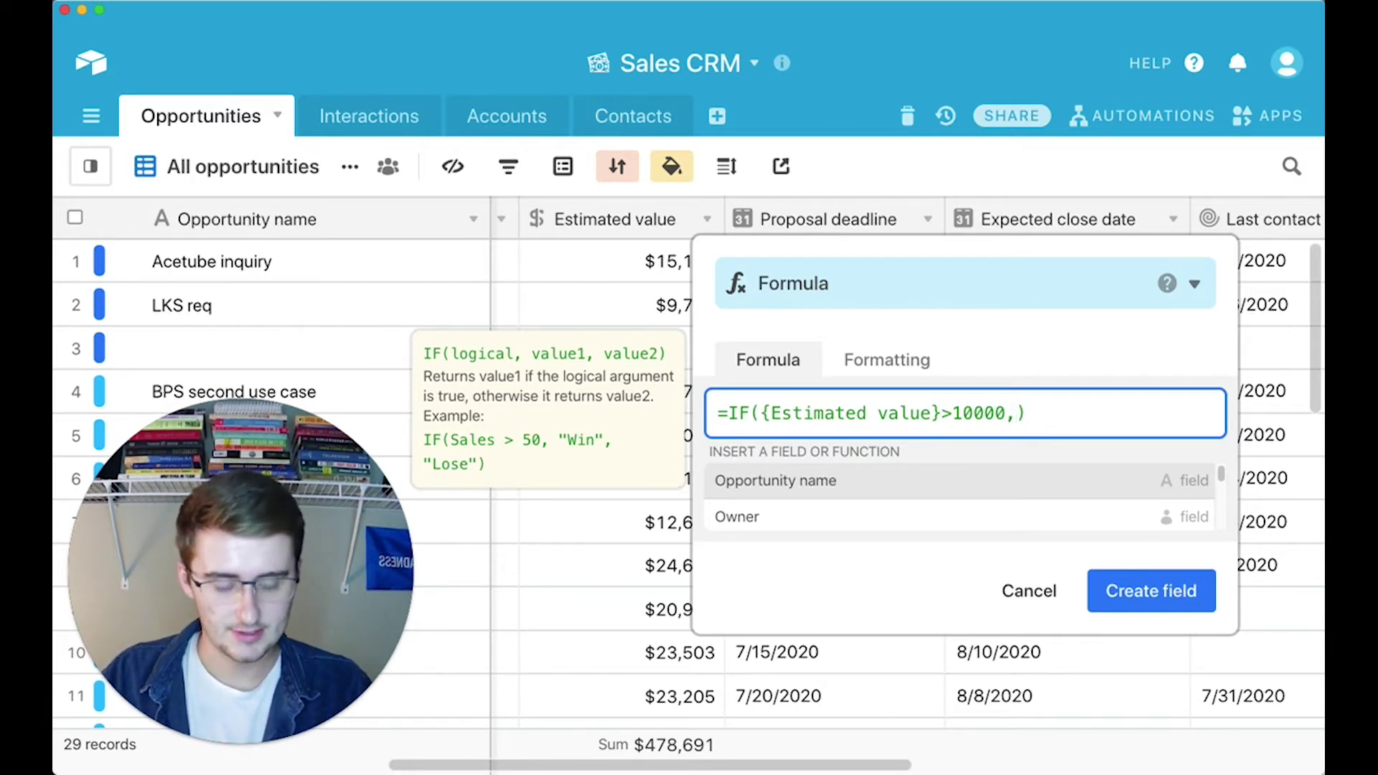
pyautogui.write('"')
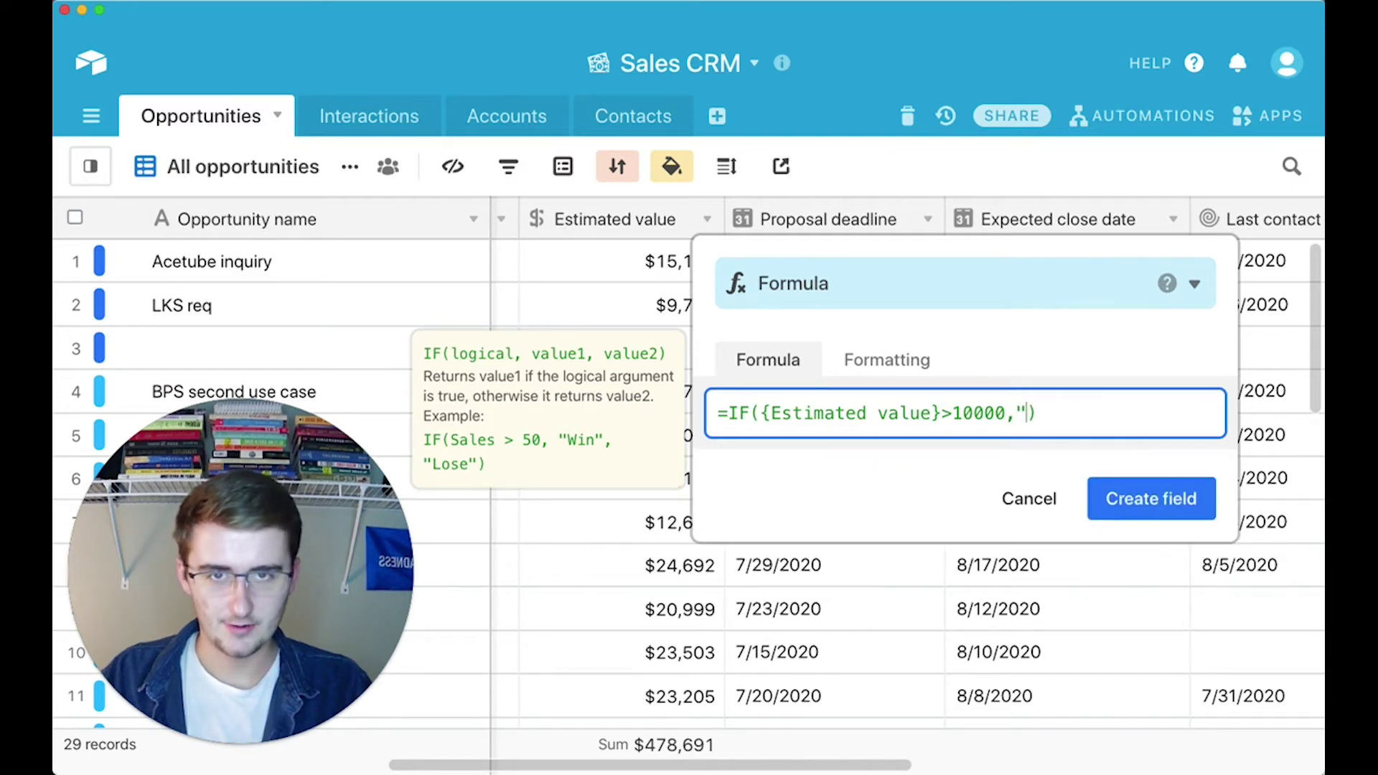
pyautogui.write('High"')
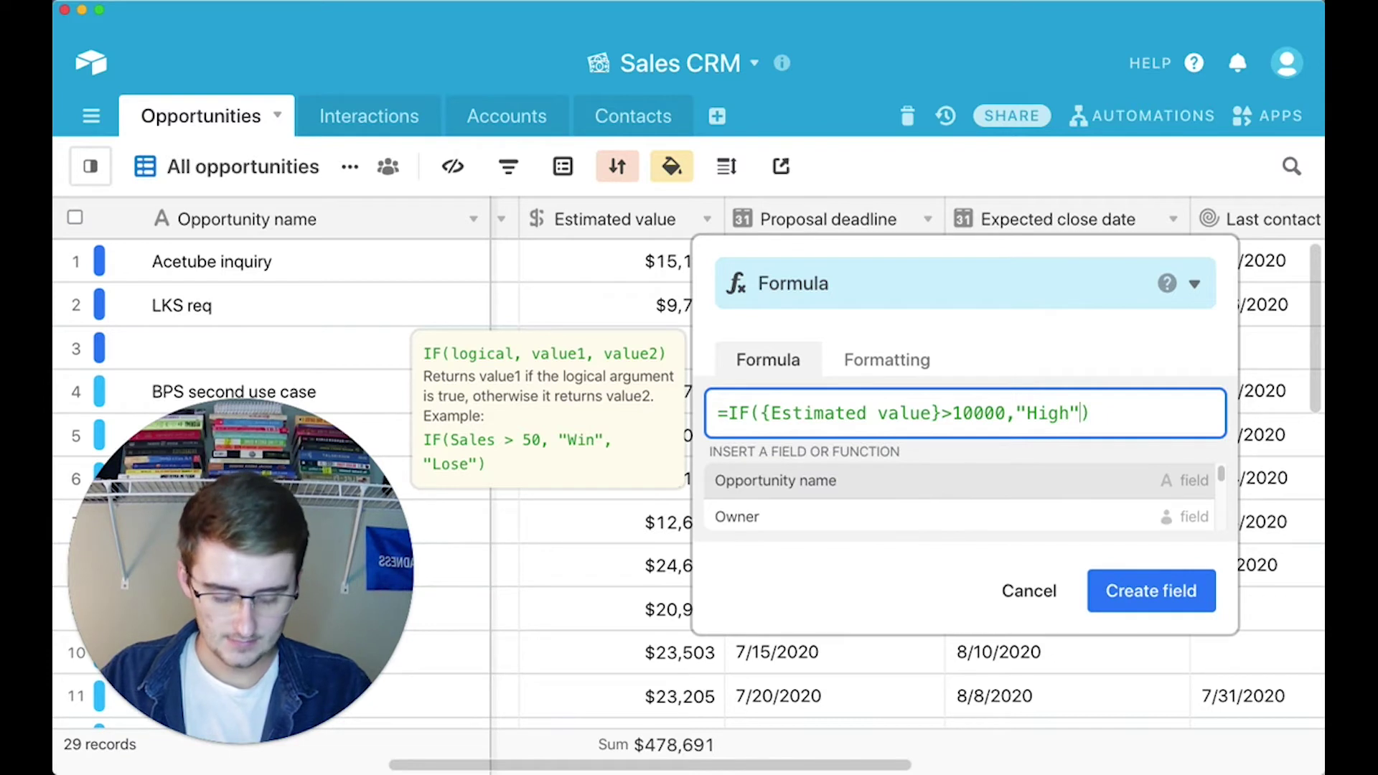
pyautogui.write(',')
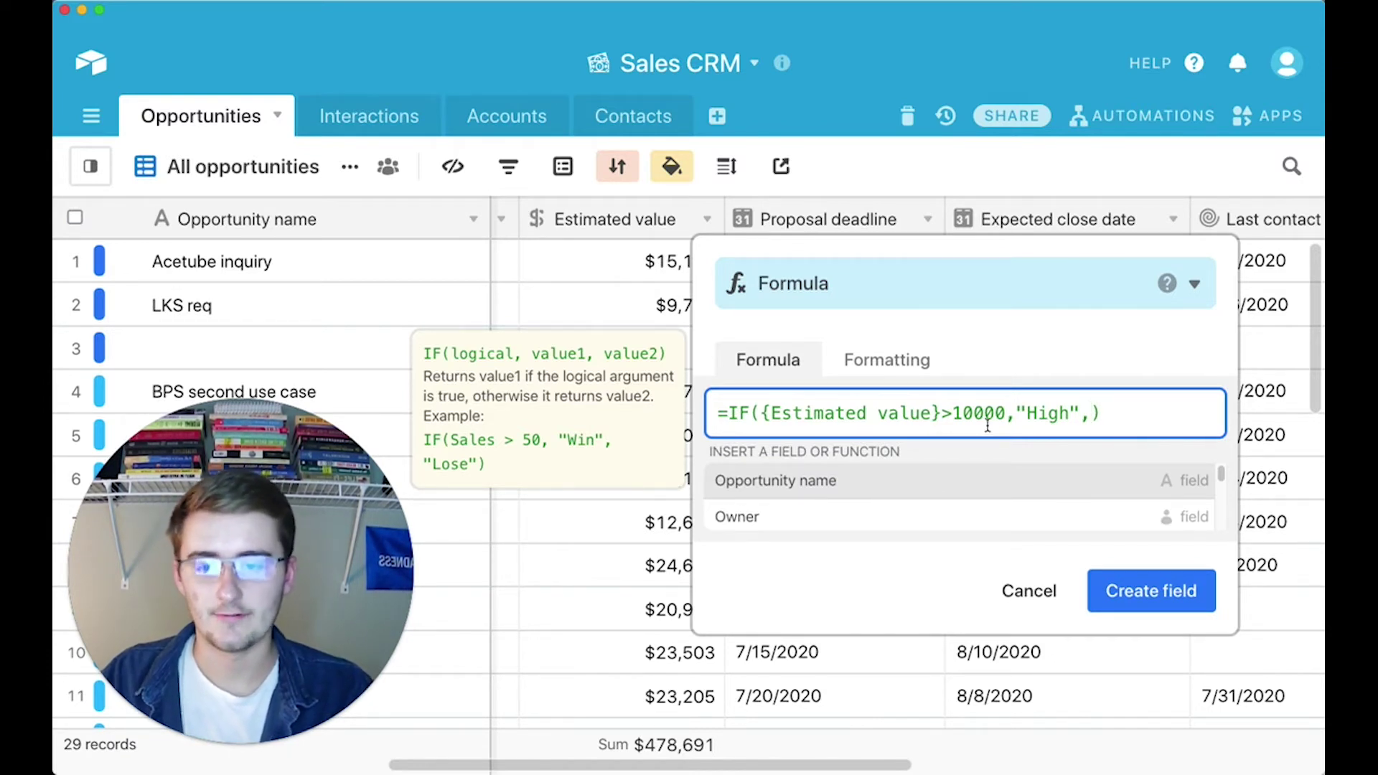
pyautogui.click(858, 486)
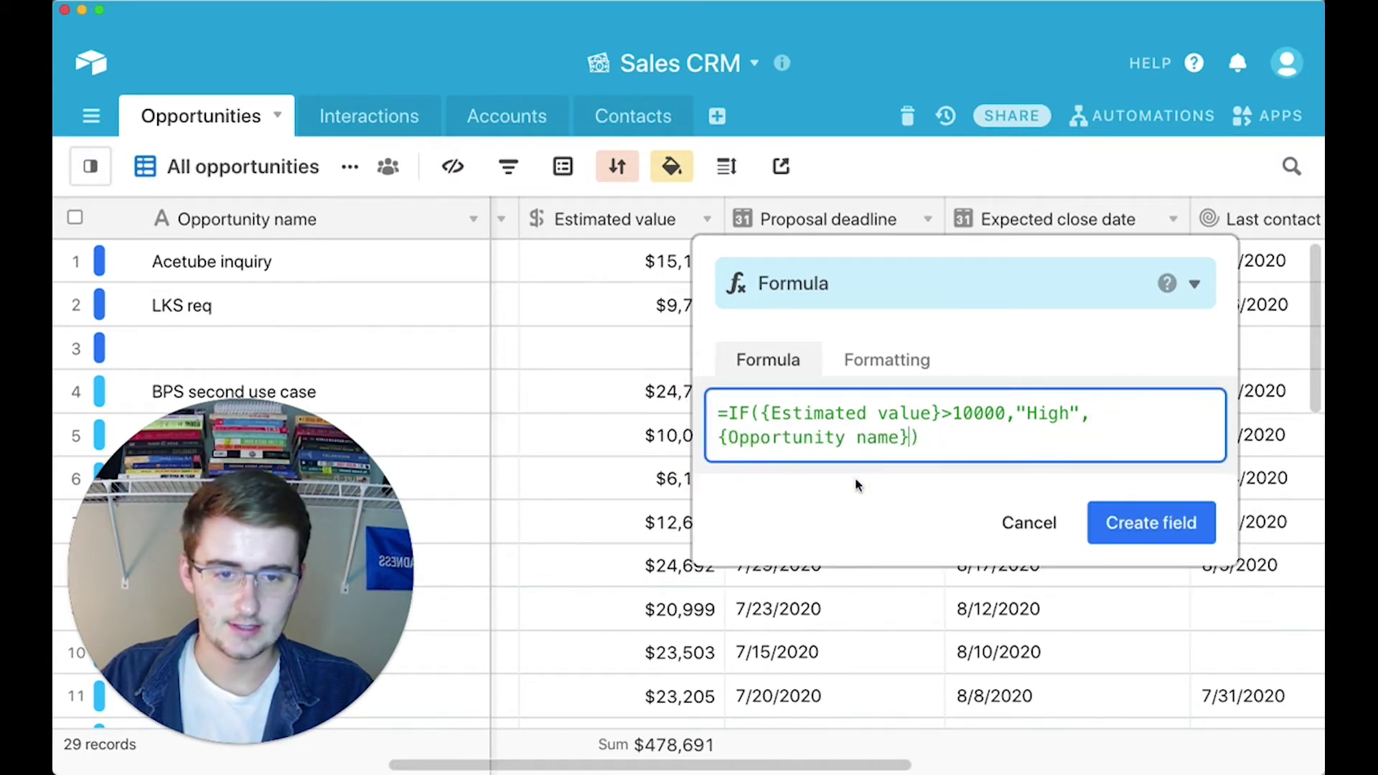
# Create the formula field and rename its header to 'If Tutorial'
pyautogui.click(1158, 533)
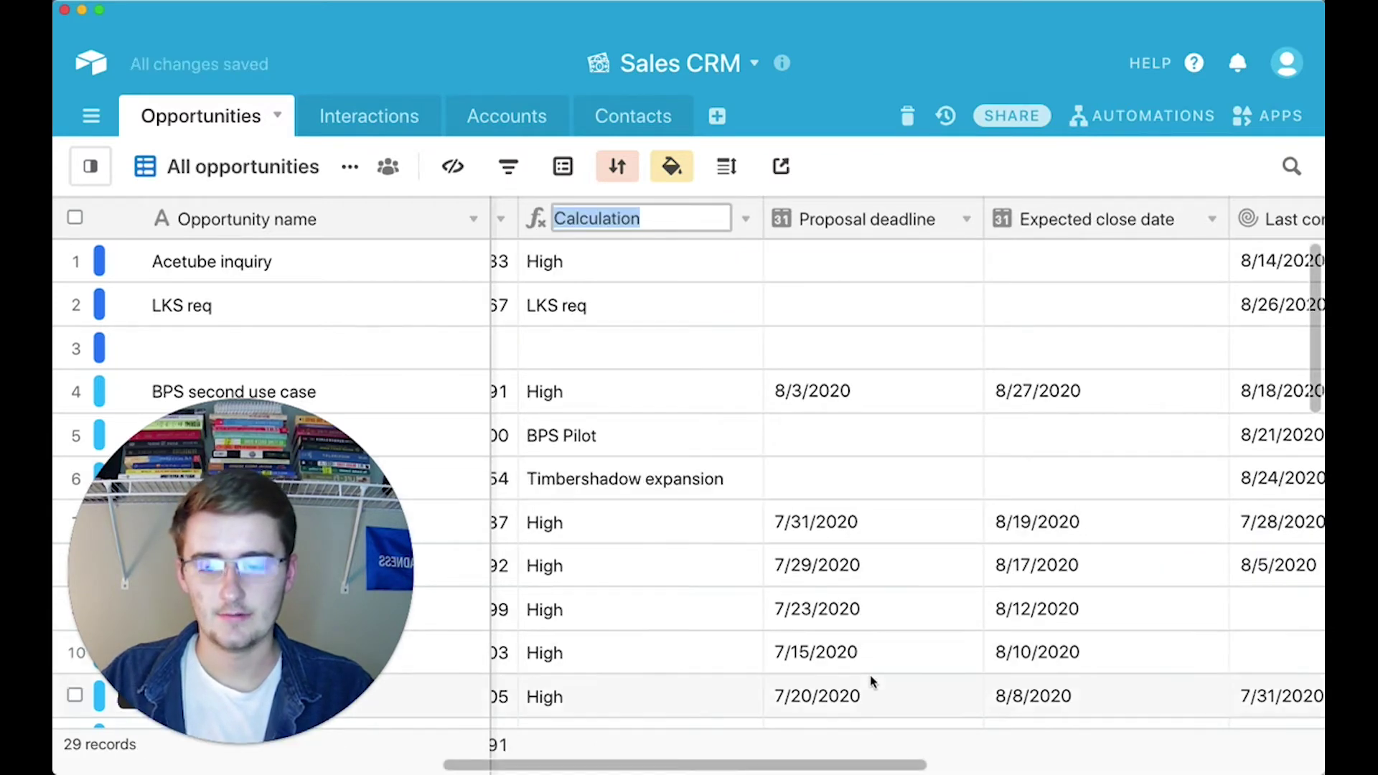
pyautogui.moveTo(836, 765); pyautogui.dragTo(767, 765)
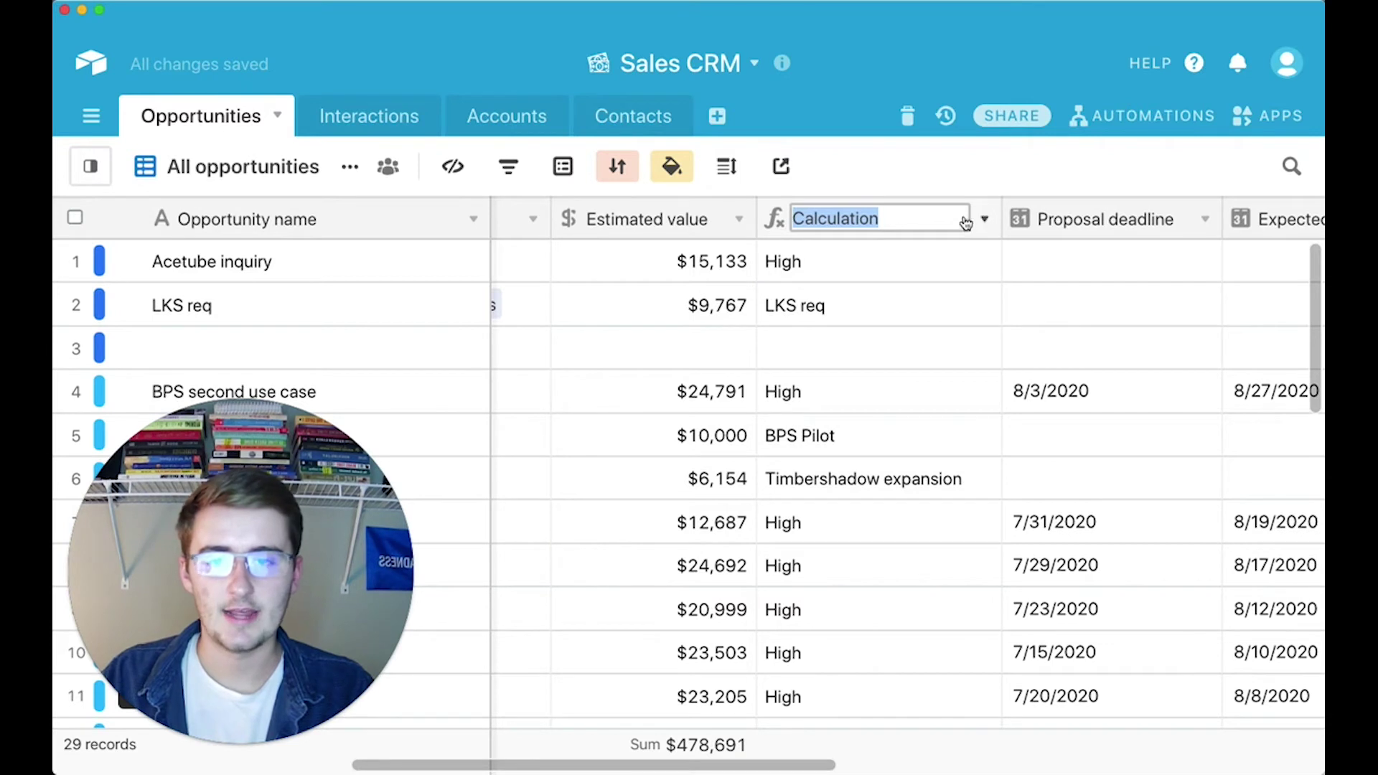
pyautogui.write('Tu')
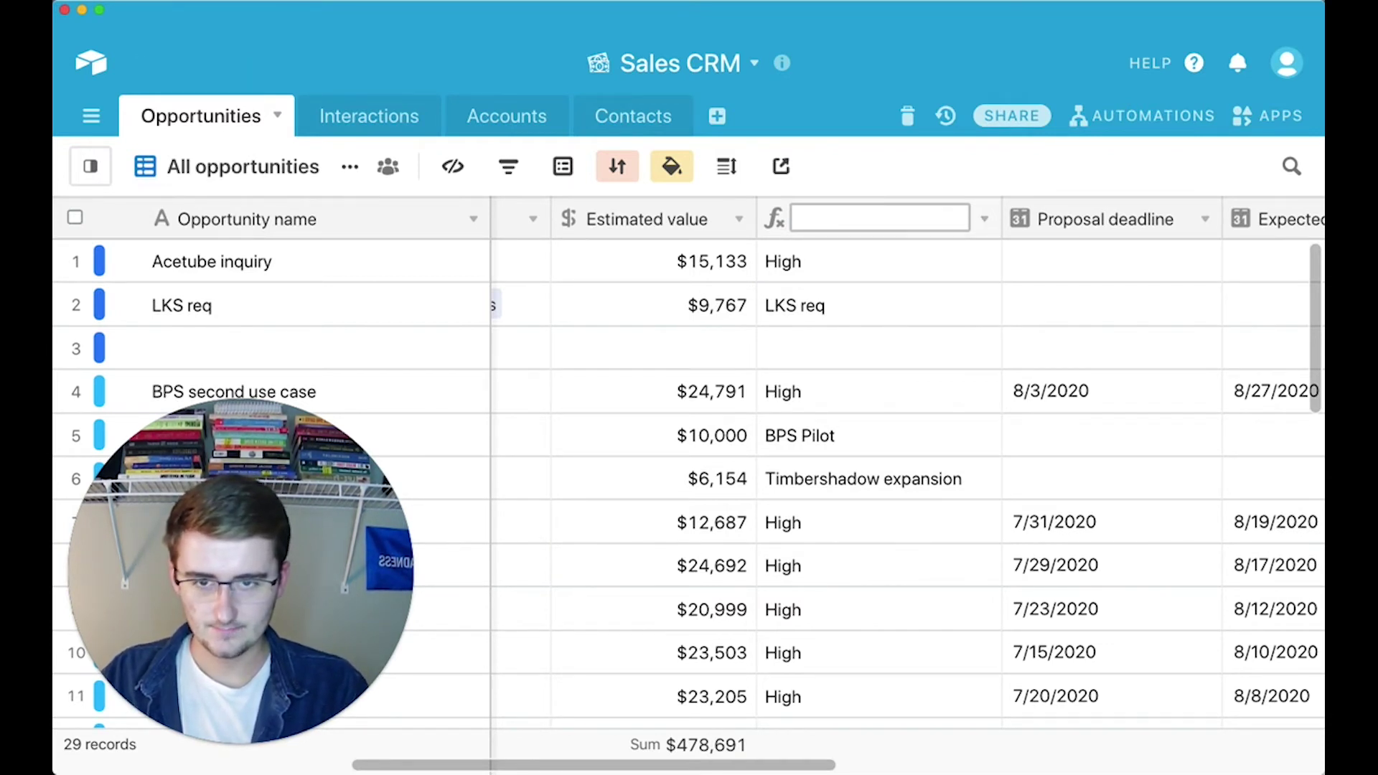
pyautogui.write('If Tutor')
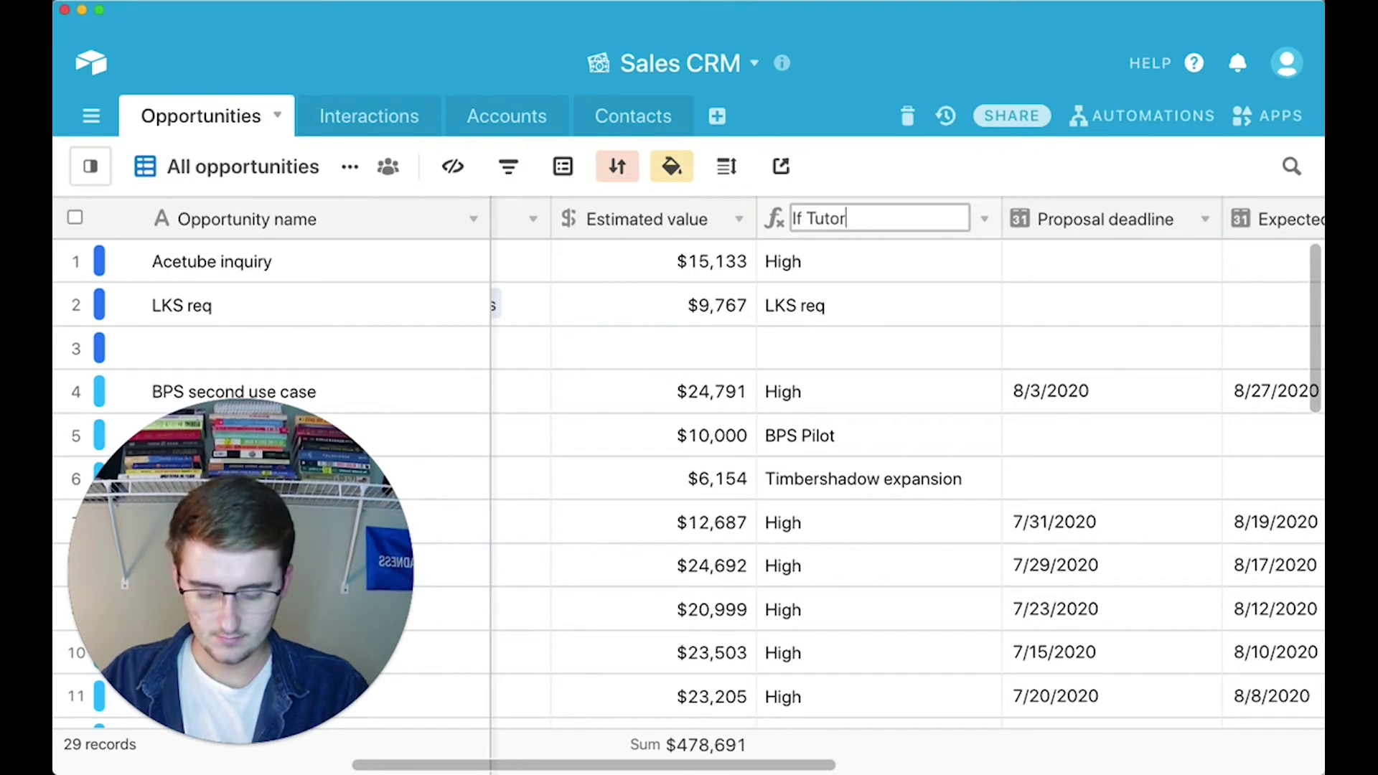
pyautogui.write('ial')
pyautogui.press('Return')
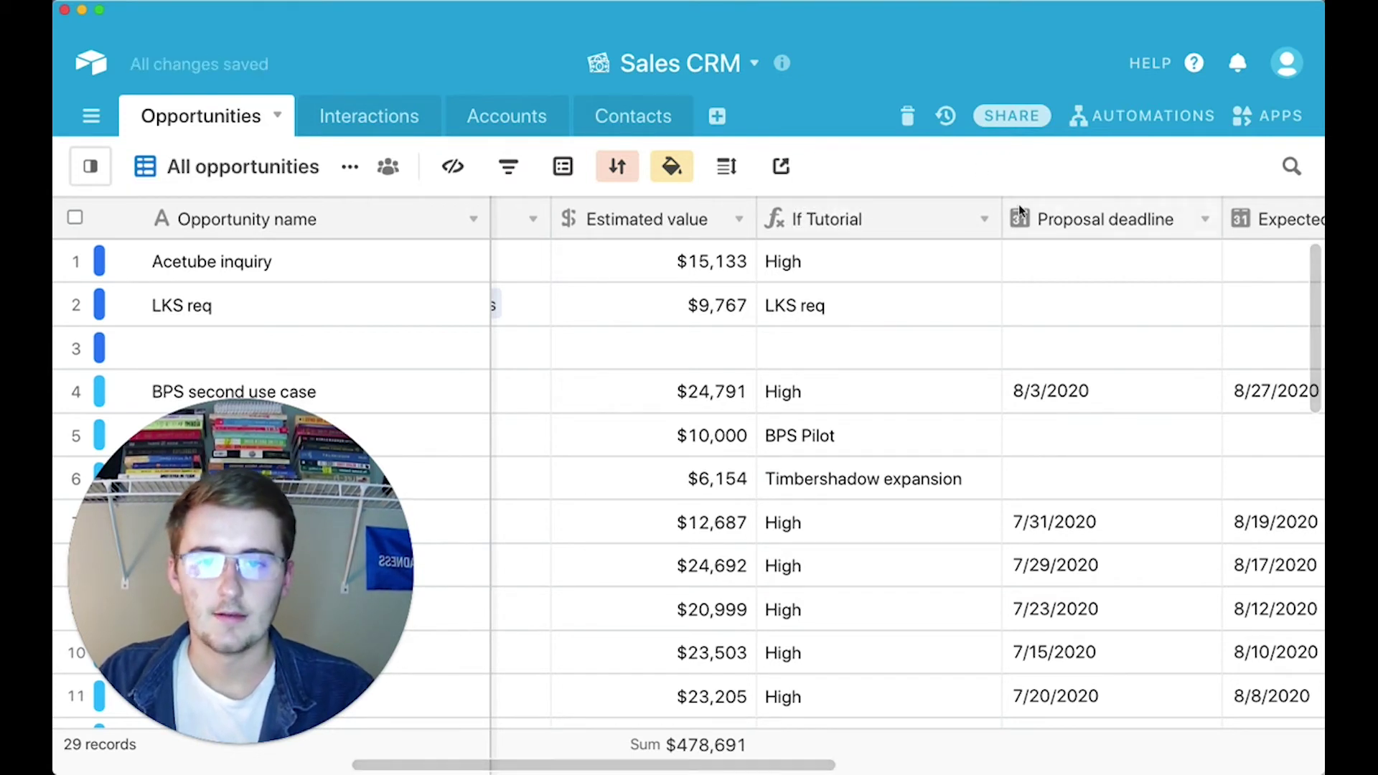
# Replace {Opportunity name} with 27 as the If Tutorial formula's fallback and save
pyautogui.click(986, 221)
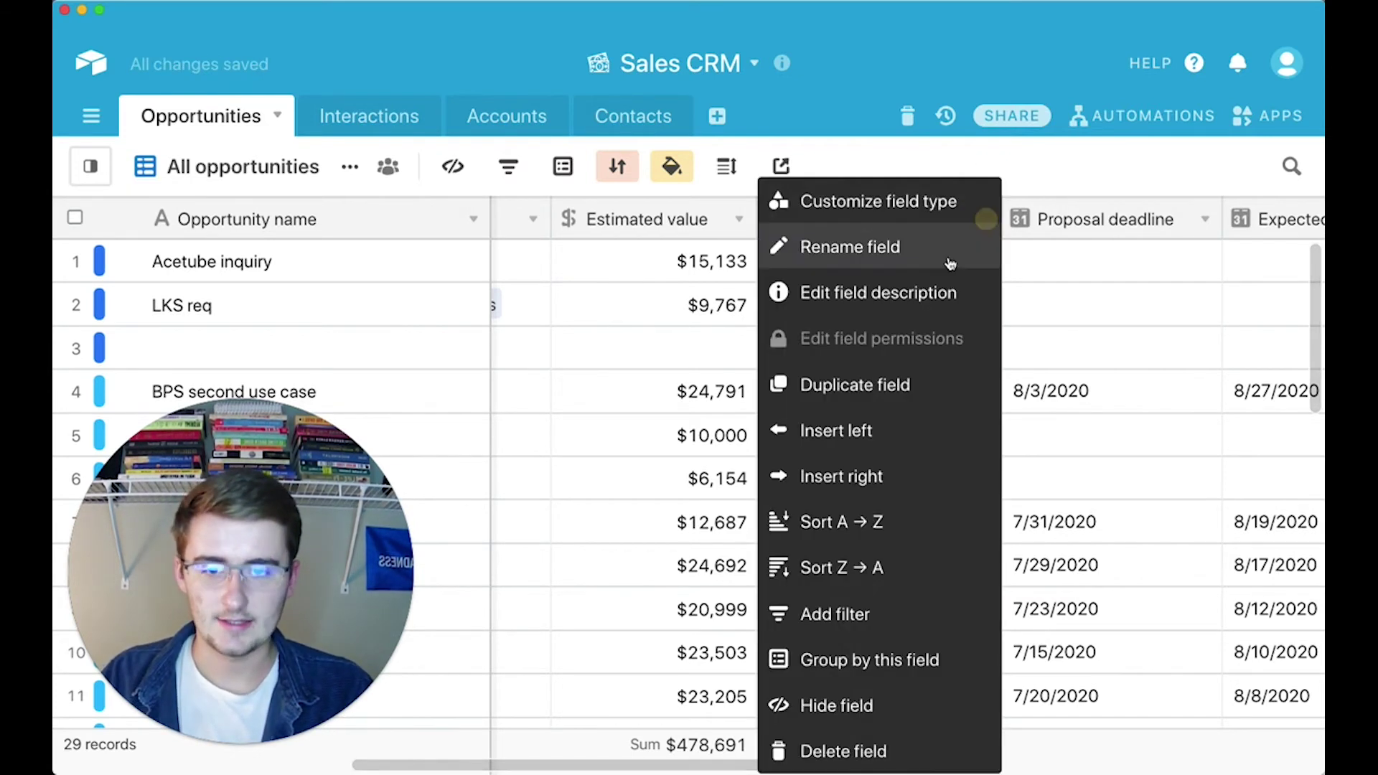
pyautogui.click(936, 203)
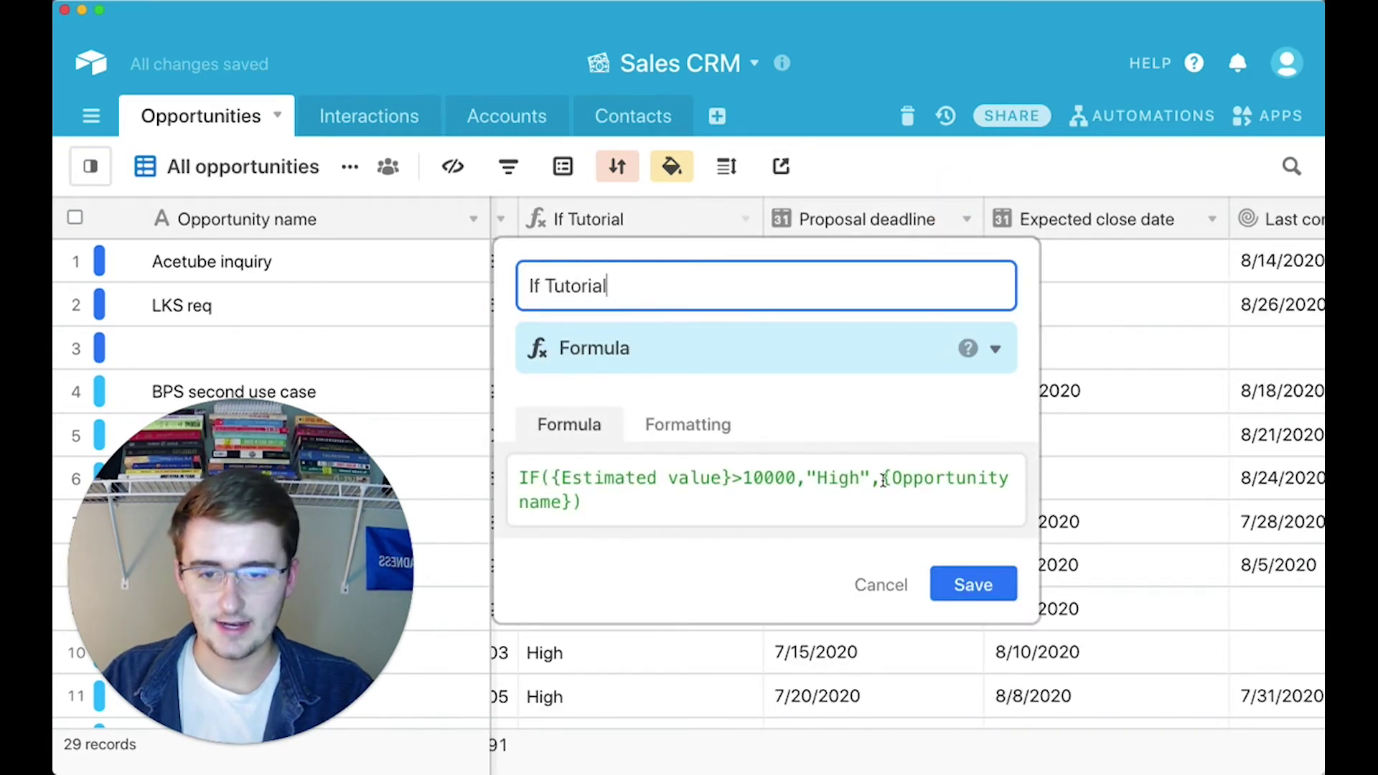
pyautogui.moveTo(882, 478); pyautogui.dragTo(572, 505)
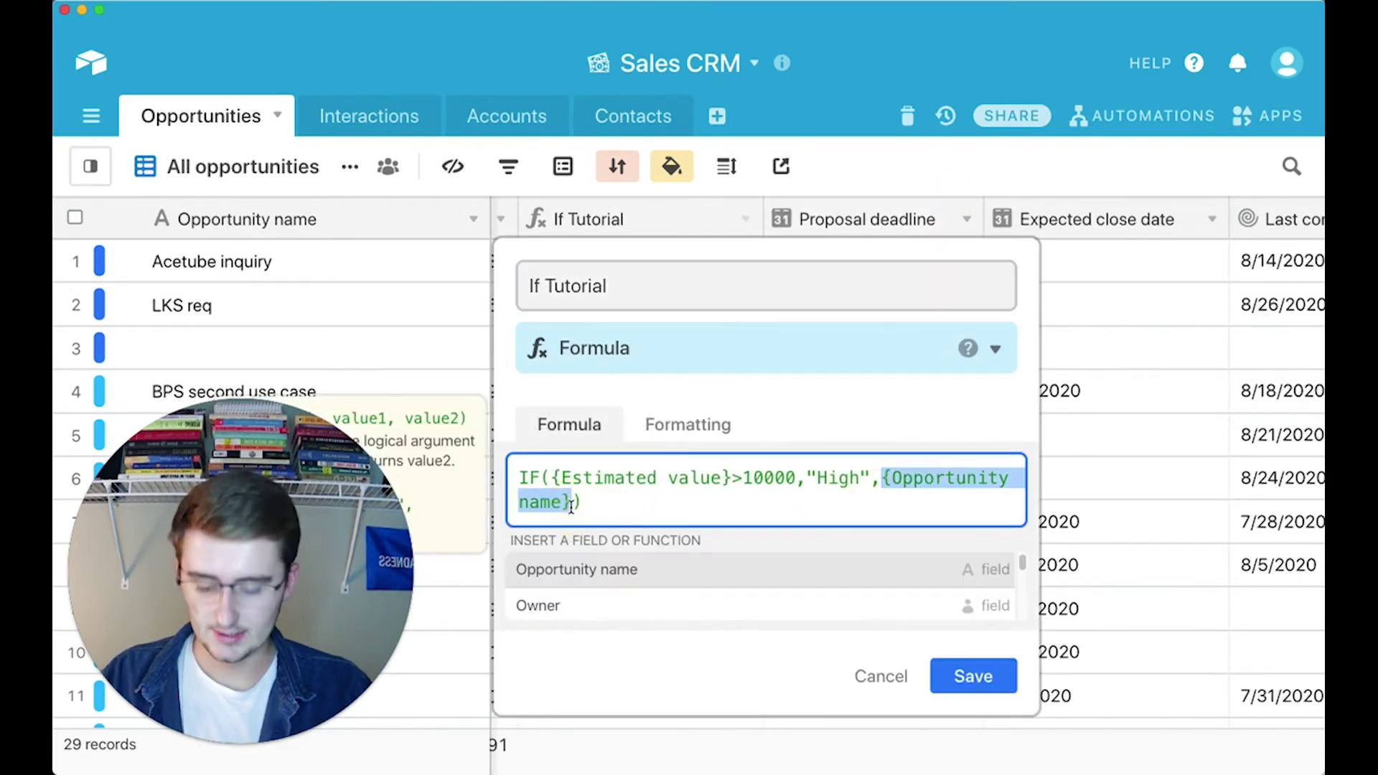
pyautogui.write('27')
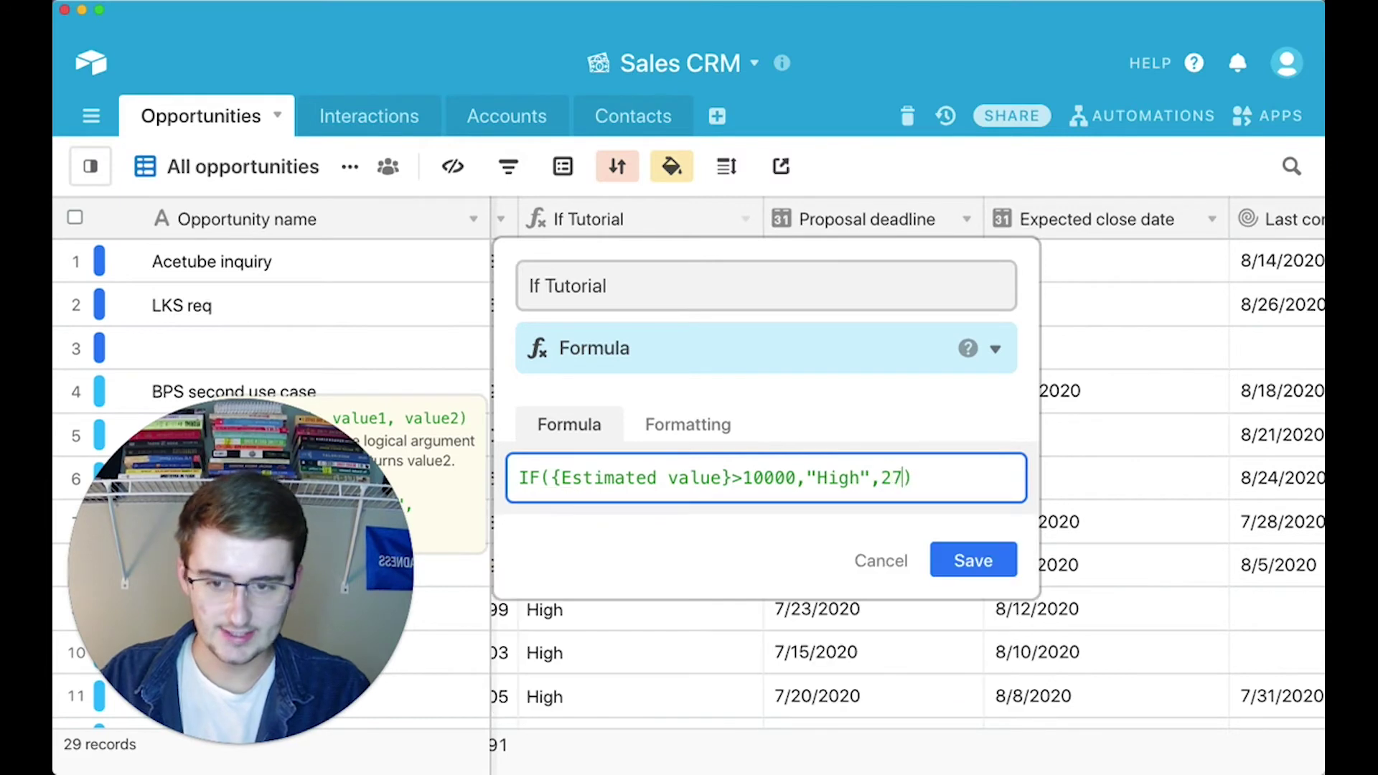
pyautogui.click(1009, 559)
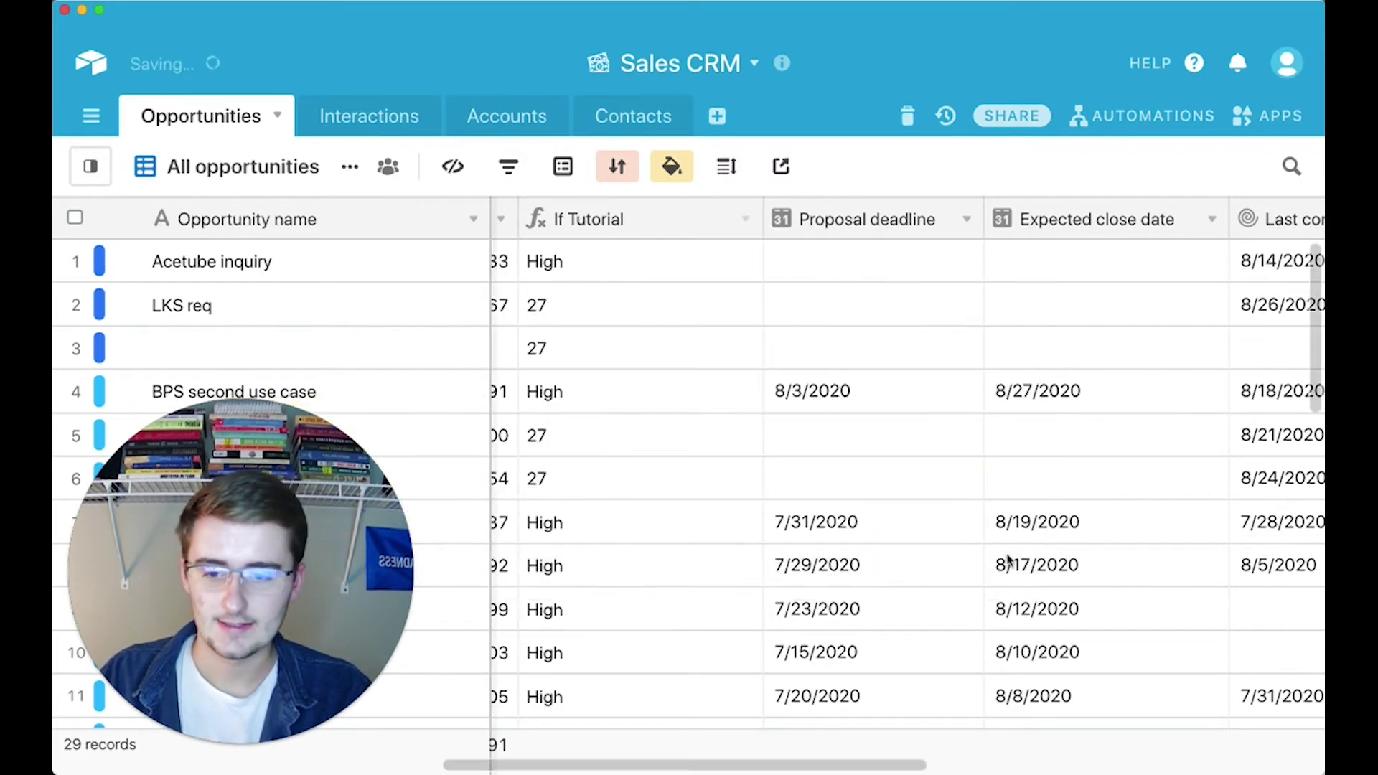
pyautogui.moveTo(747, 766); pyautogui.dragTo(620, 765)
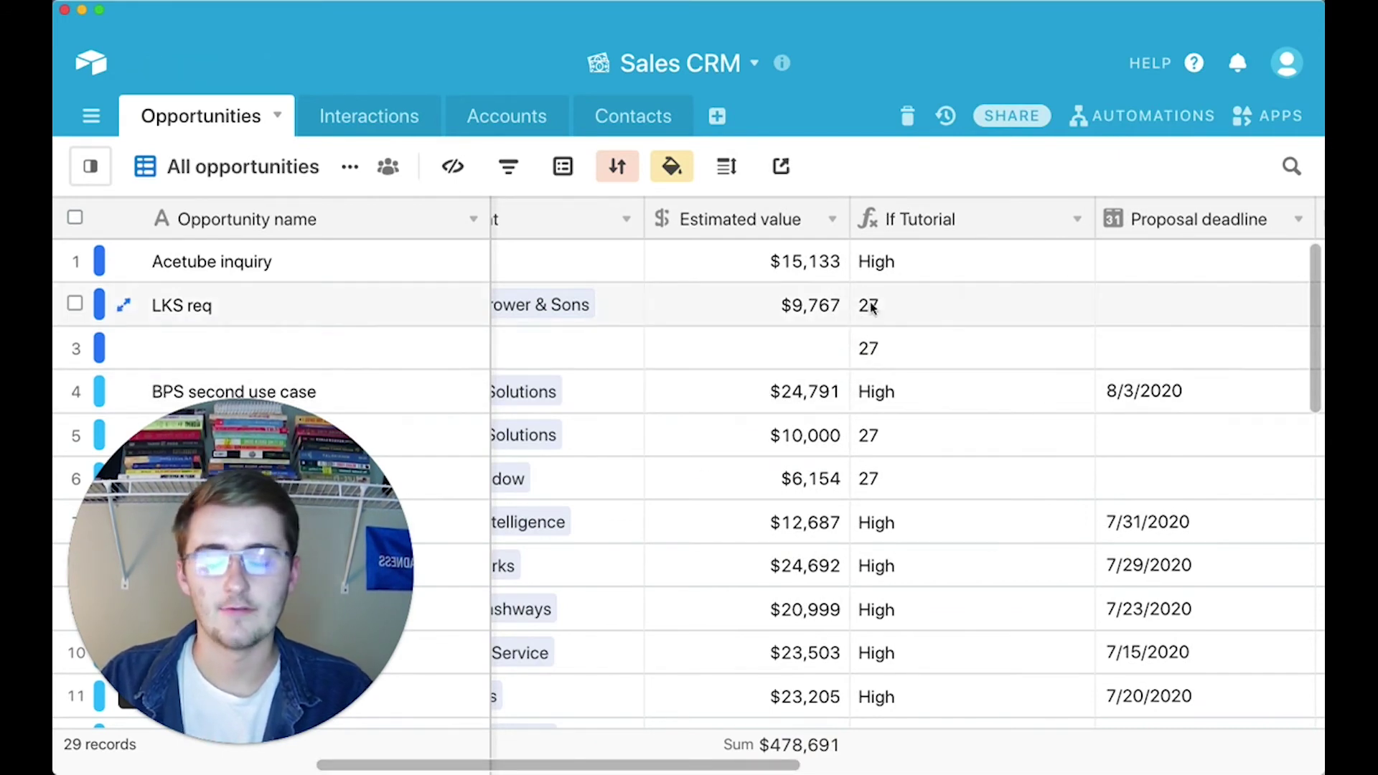
# Change the If Tutorial fallback from 27 to "Low" and save the formula
pyautogui.click(1076, 224)
pyautogui.click(1016, 200)
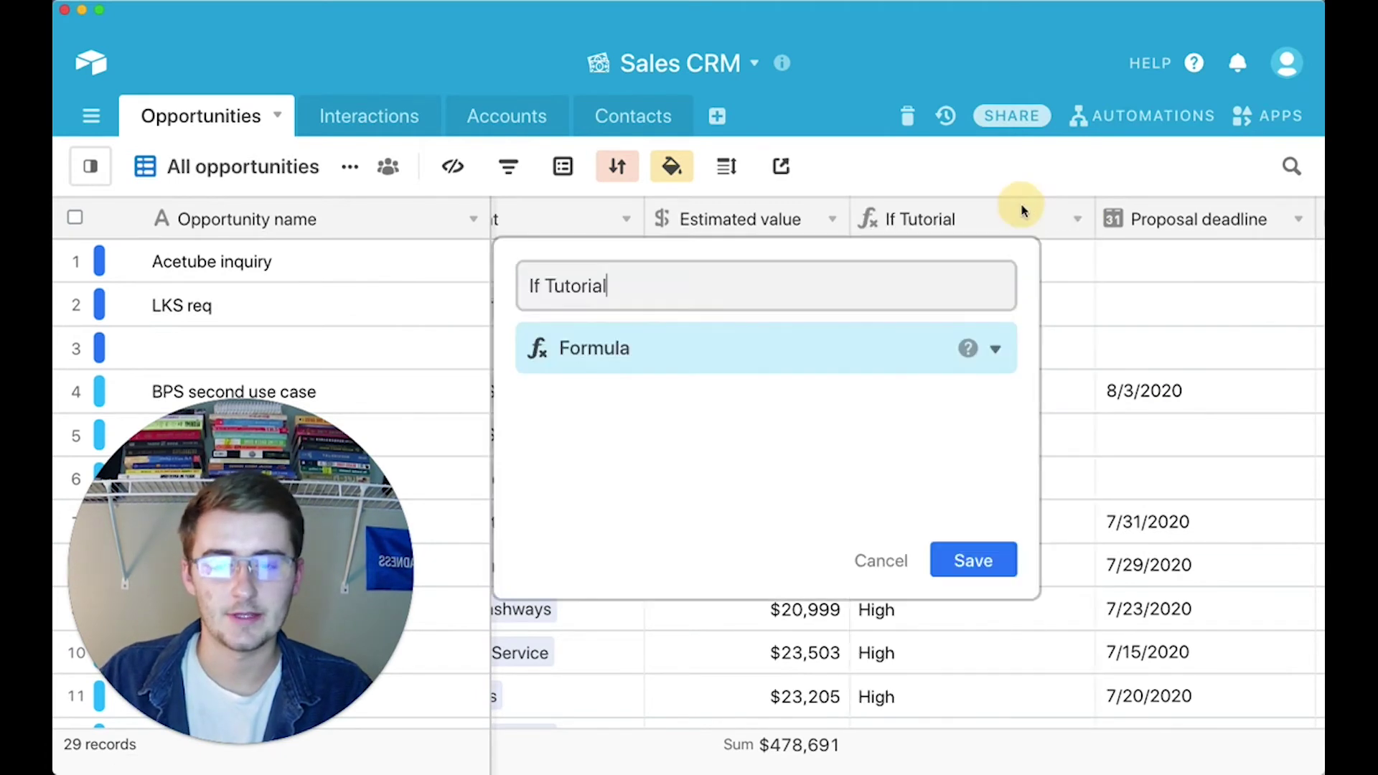
pyautogui.click(900, 477)
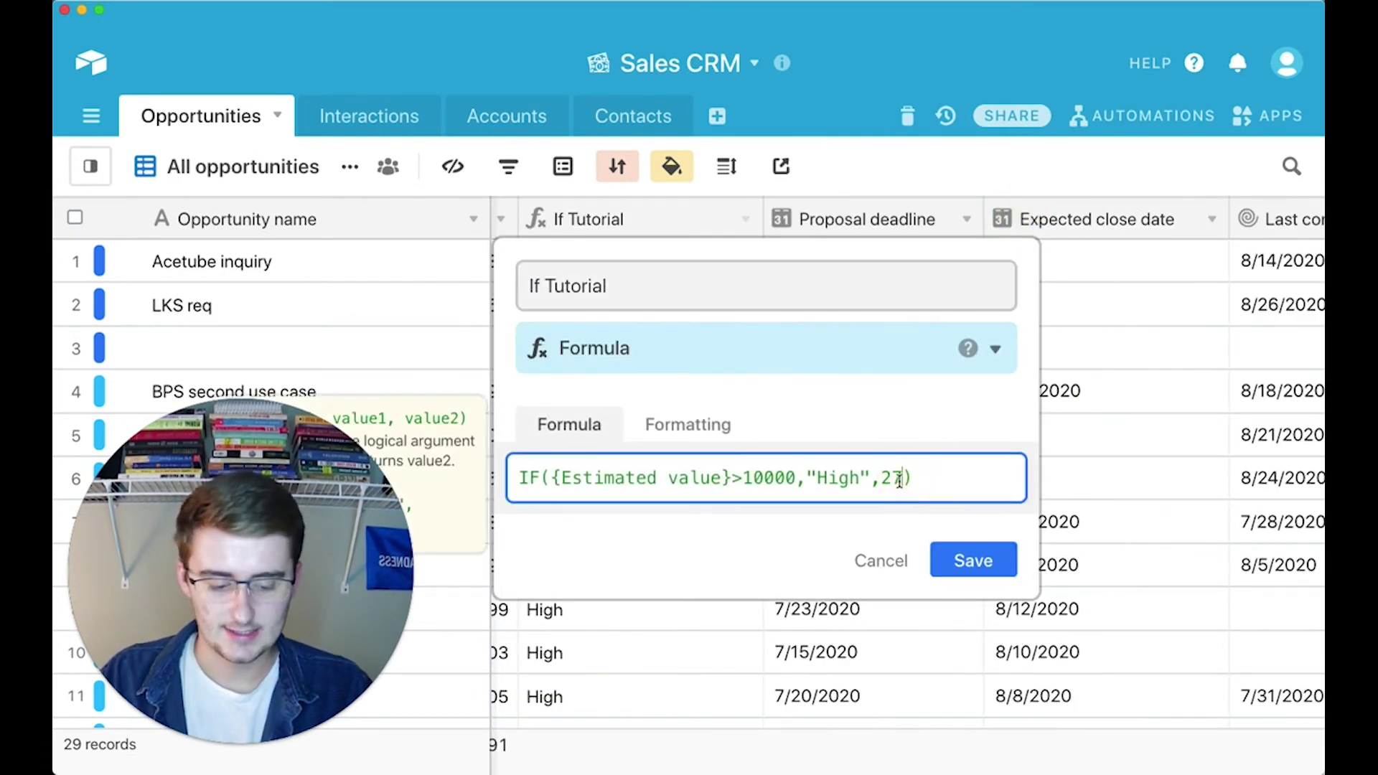
pyautogui.press('BackSpace')
pyautogui.press('BackSpace')
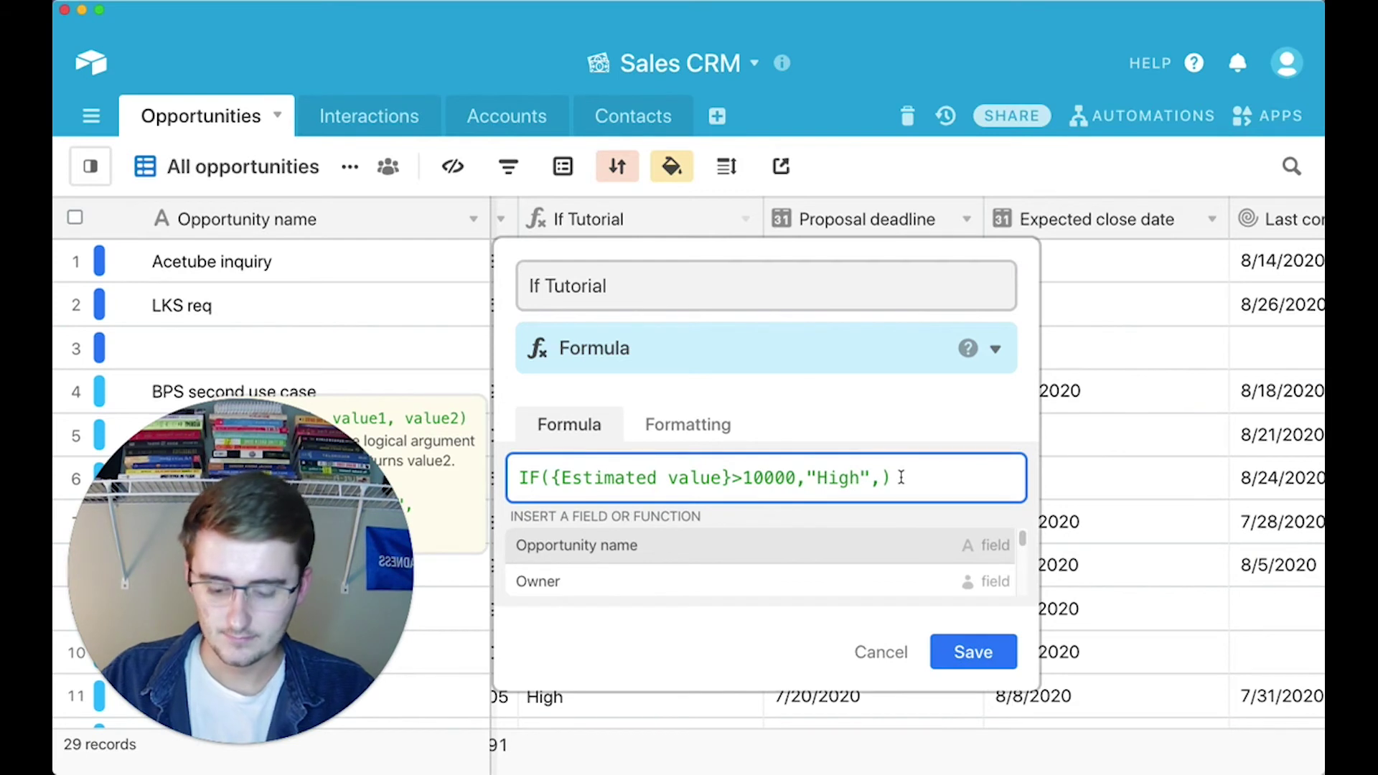
pyautogui.write('"Low"')
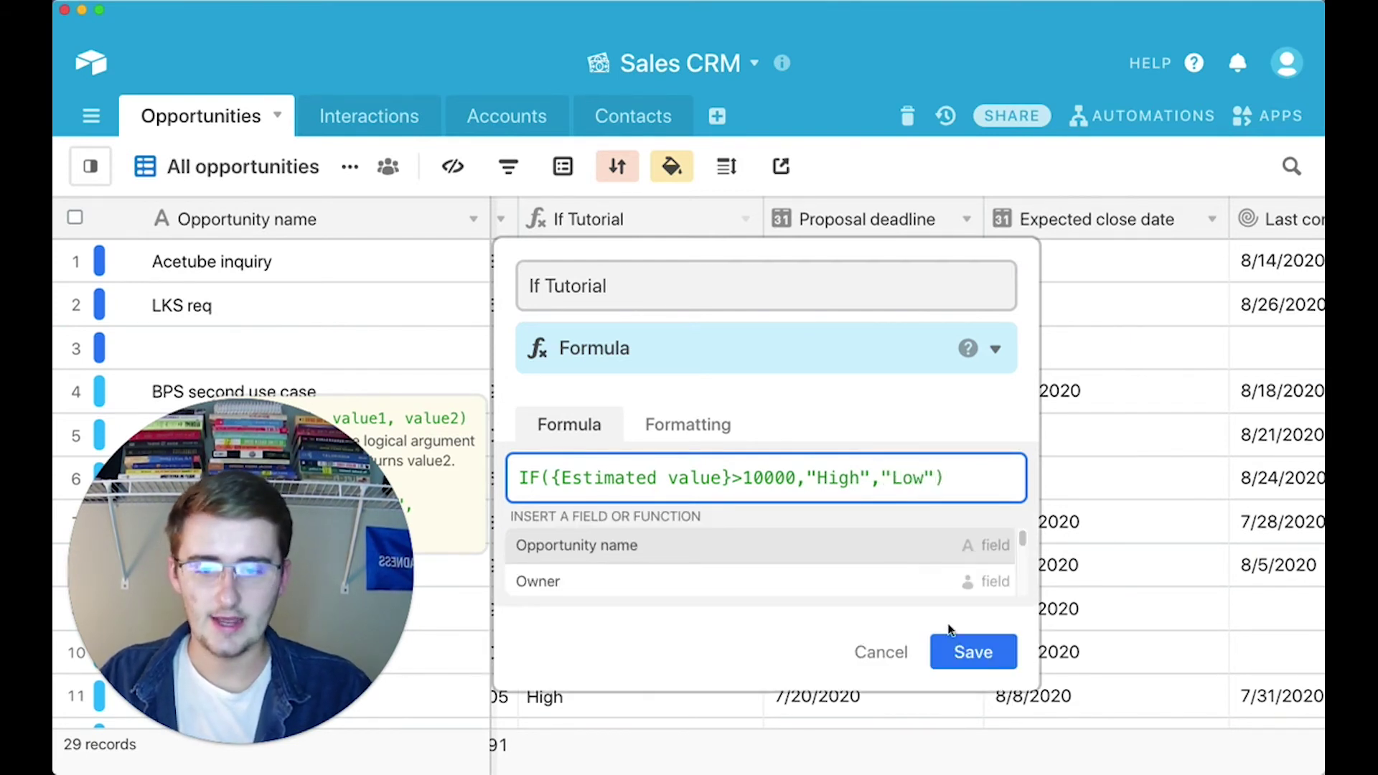
pyautogui.click(966, 653)
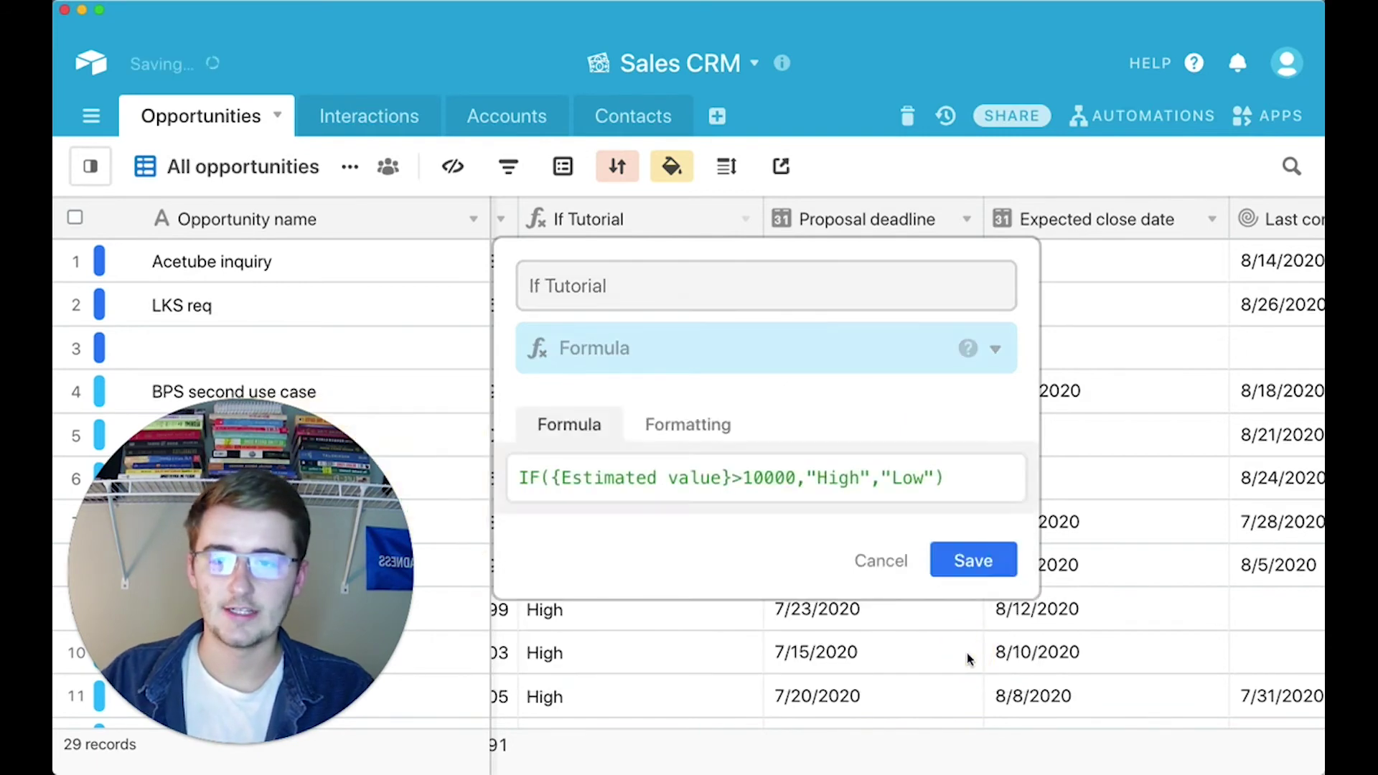
pyautogui.moveTo(717, 766); pyautogui.dragTo(628, 769)
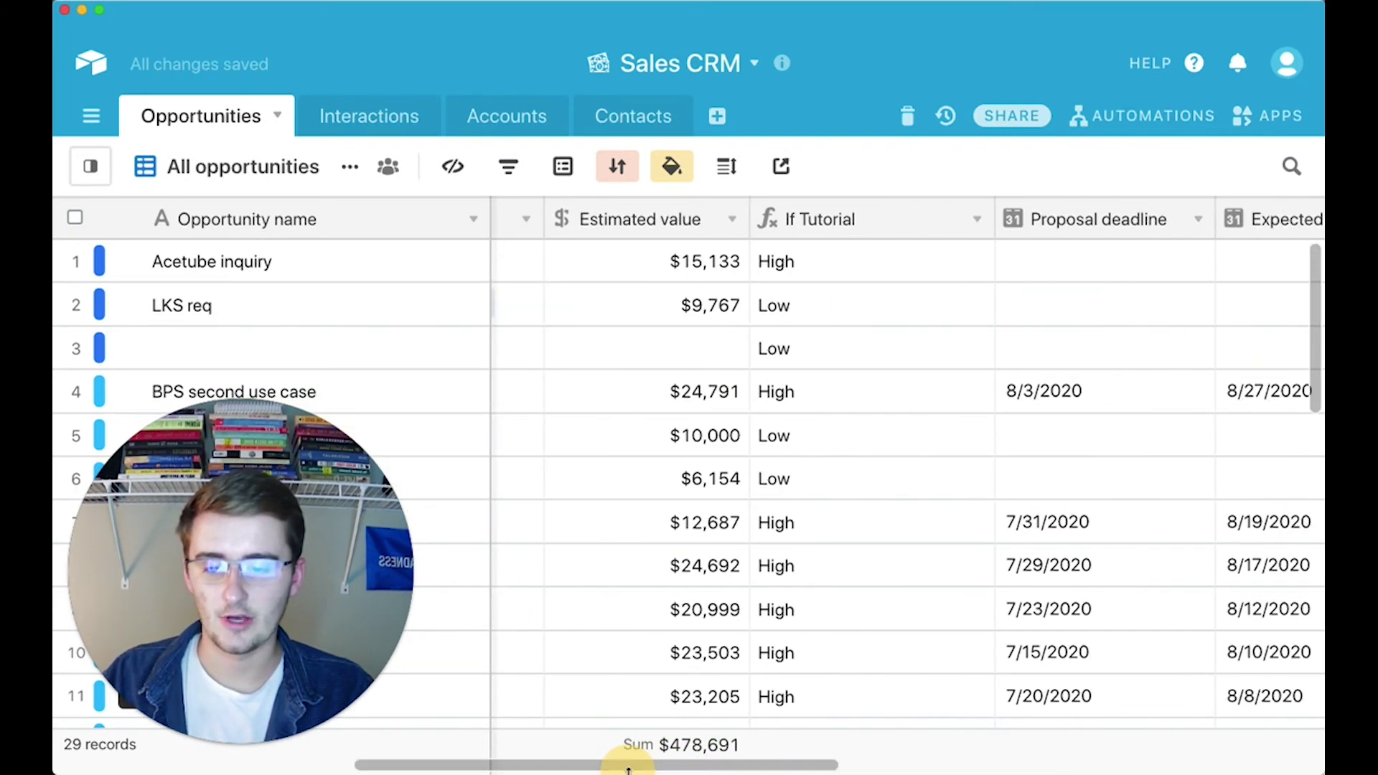
pyautogui.click(693, 745)
# Summarize Estimated value as Average and raise the If Tutorial threshold to 17000
pyautogui.click(690, 304)
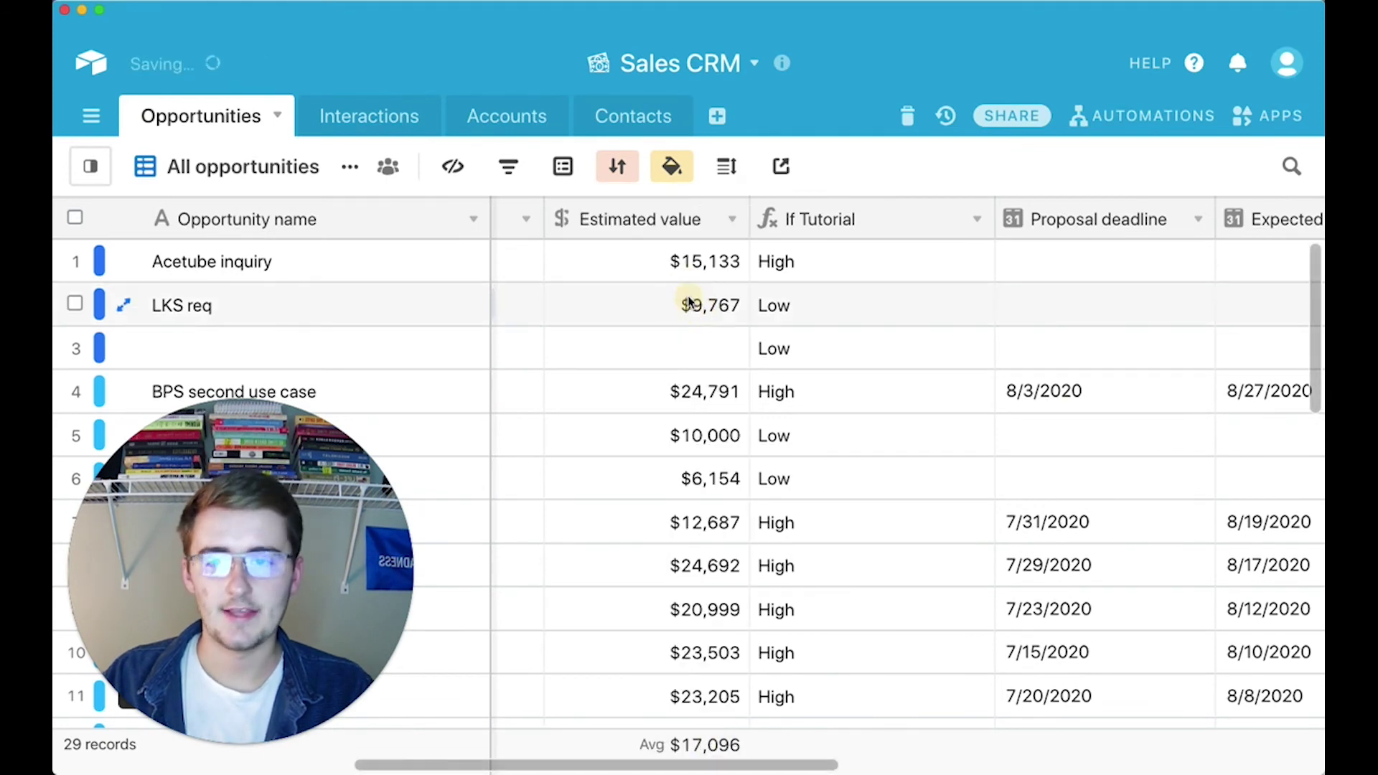
pyautogui.click(978, 220)
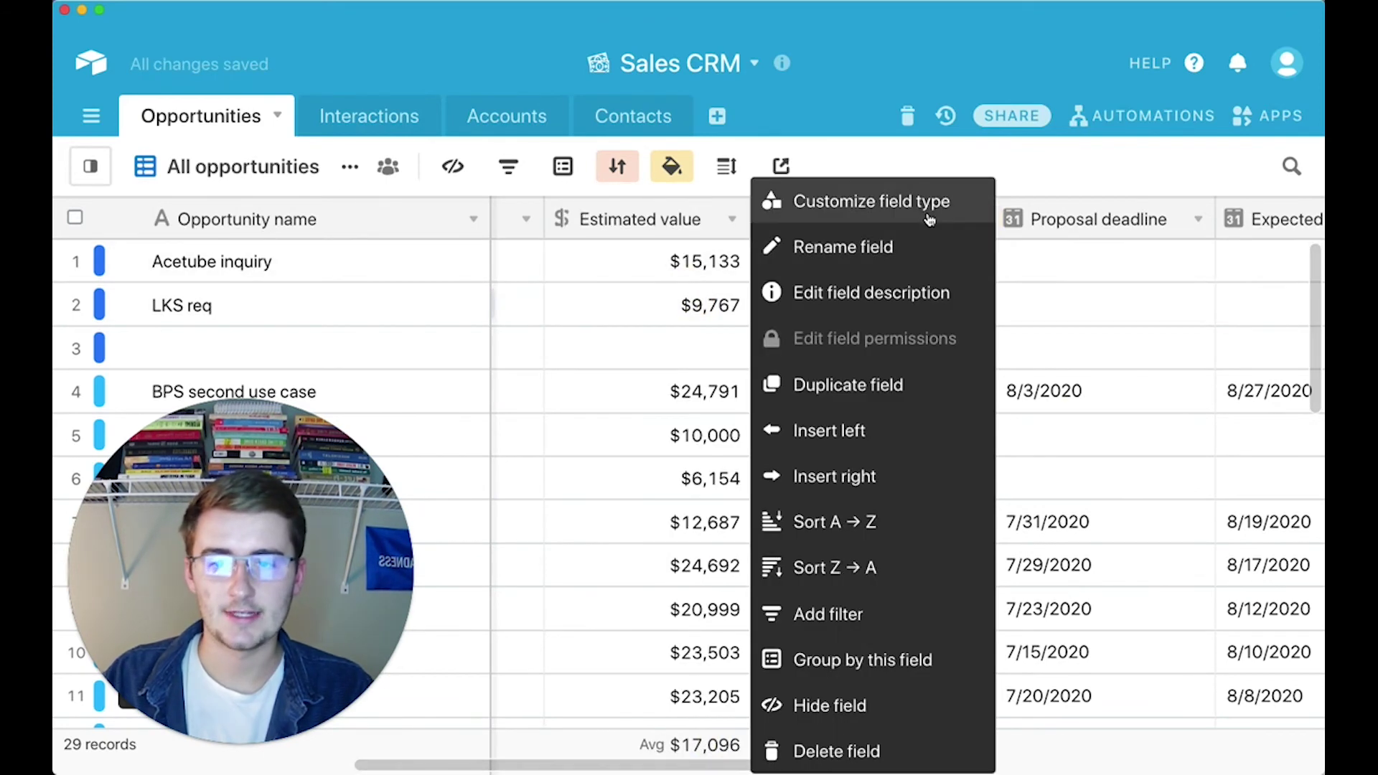
pyautogui.click(926, 204)
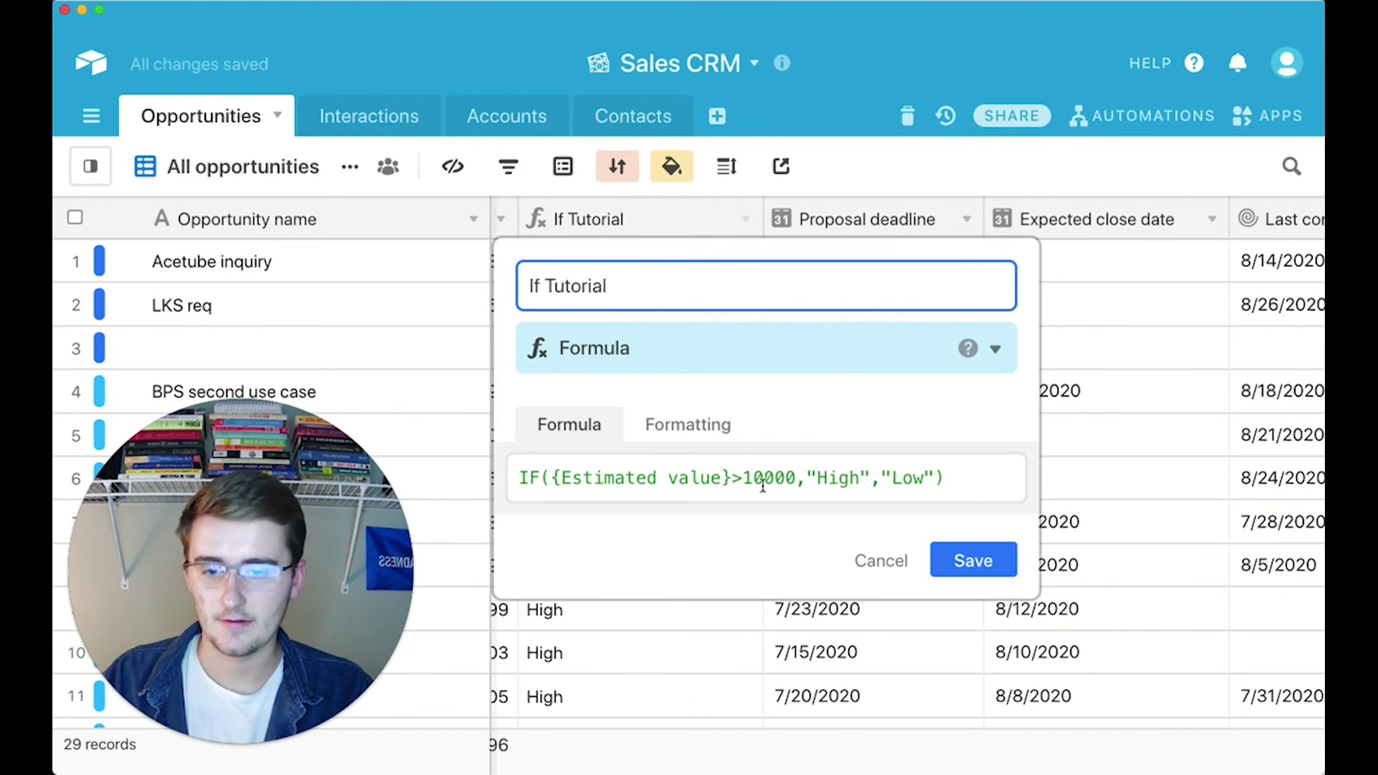
pyautogui.click(789, 487)
pyautogui.press('BackSpace')
pyautogui.press('BackSpace')
pyautogui.press('BackSpace')
pyautogui.press('BackSpace')
pyautogui.write('7')
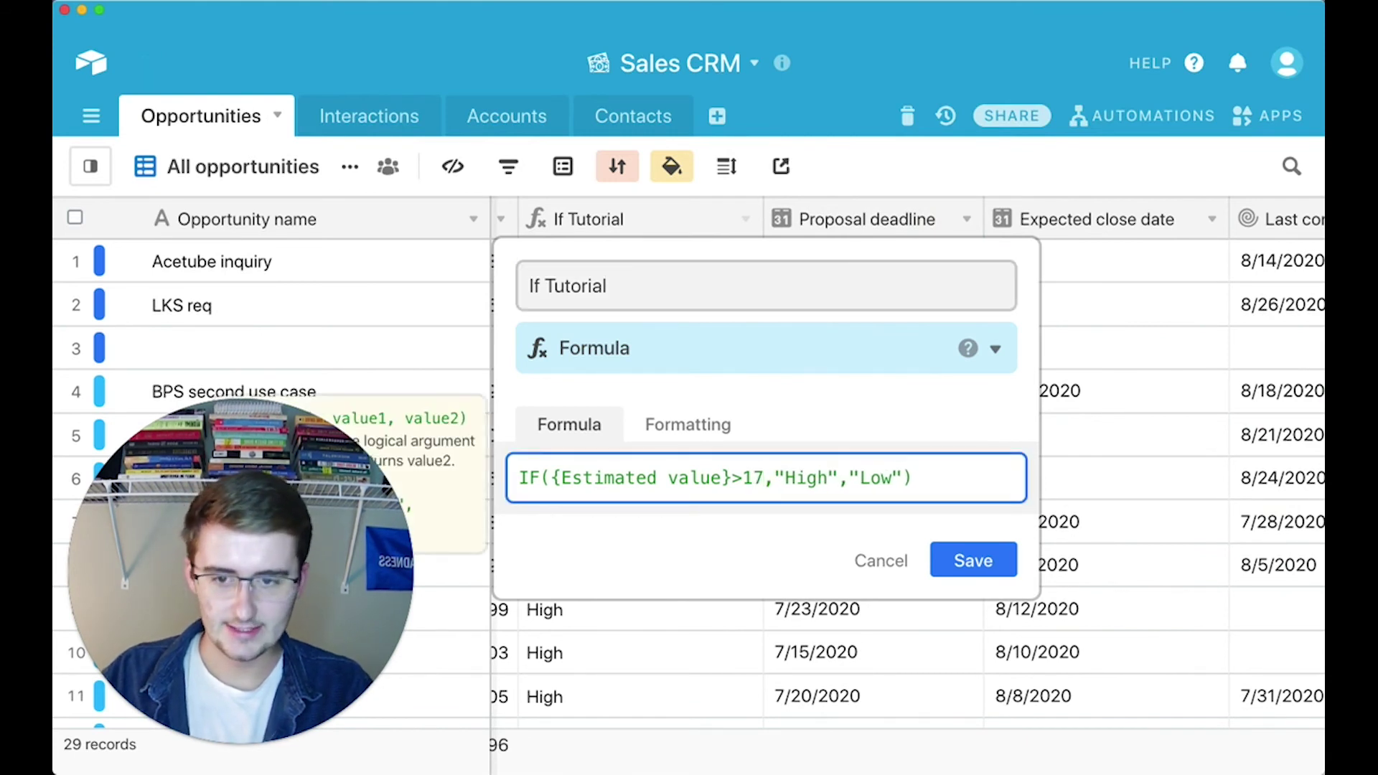
pyautogui.write('000')
pyautogui.click(1001, 559)
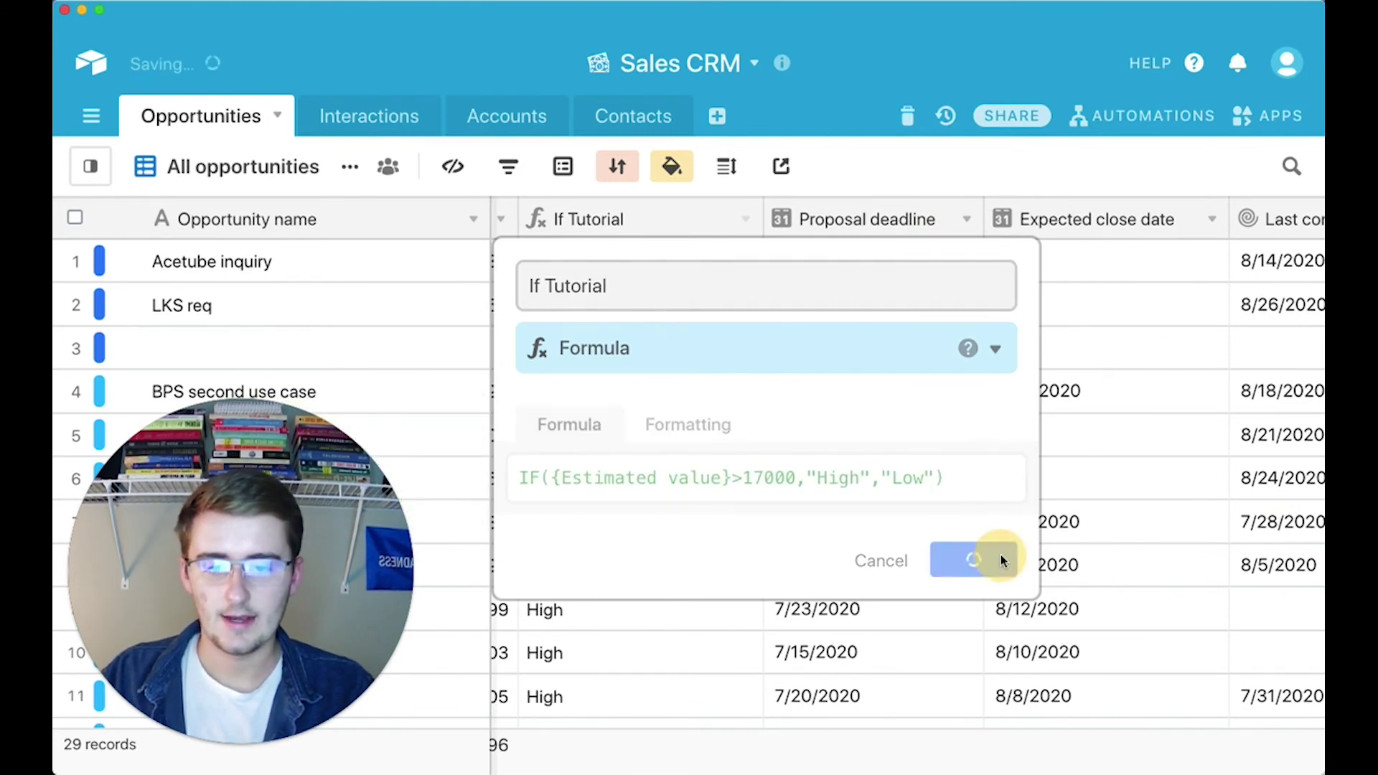
pyautogui.moveTo(580, 765); pyautogui.dragTo(505, 765)
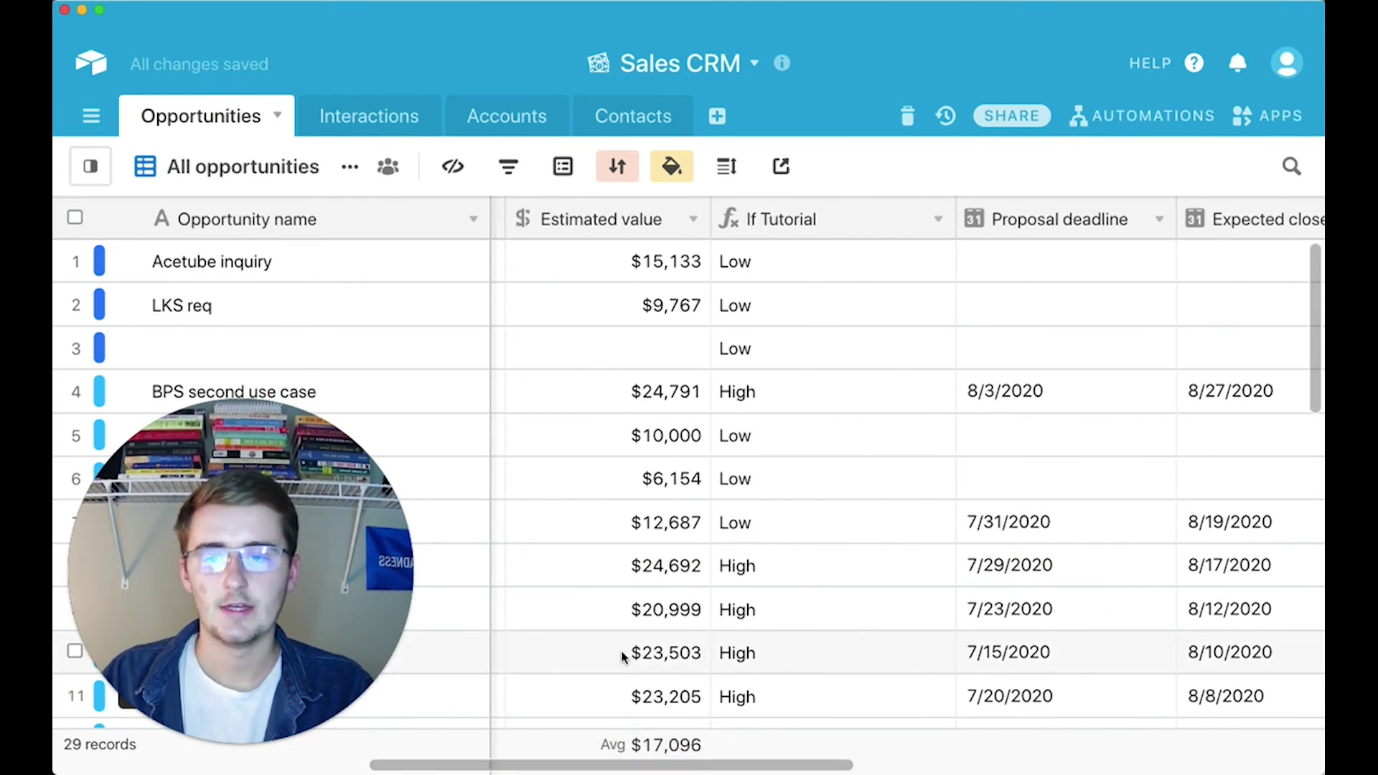